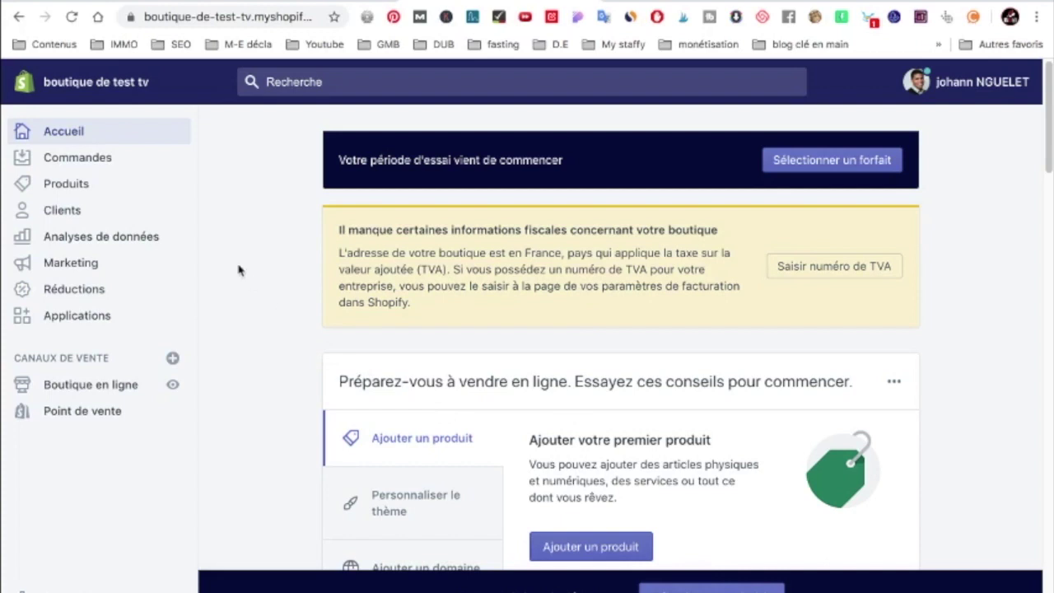
Browse the Commandes and Paniers abandonnés pages, then view the empty product list
left_click(112, 161)
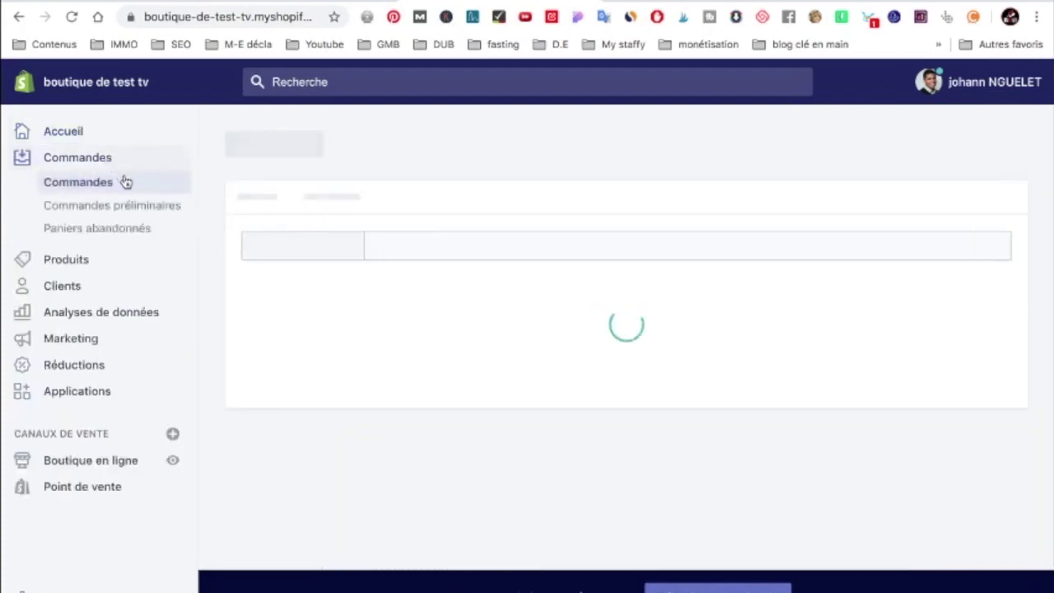
left_click(133, 230)
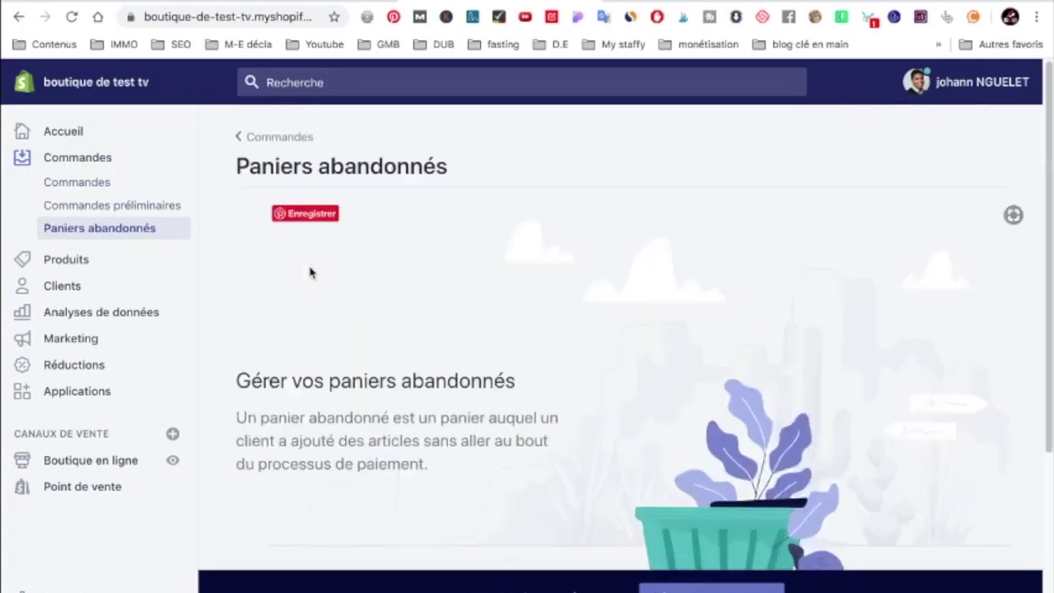
scroll(310, 273, "down", 3)
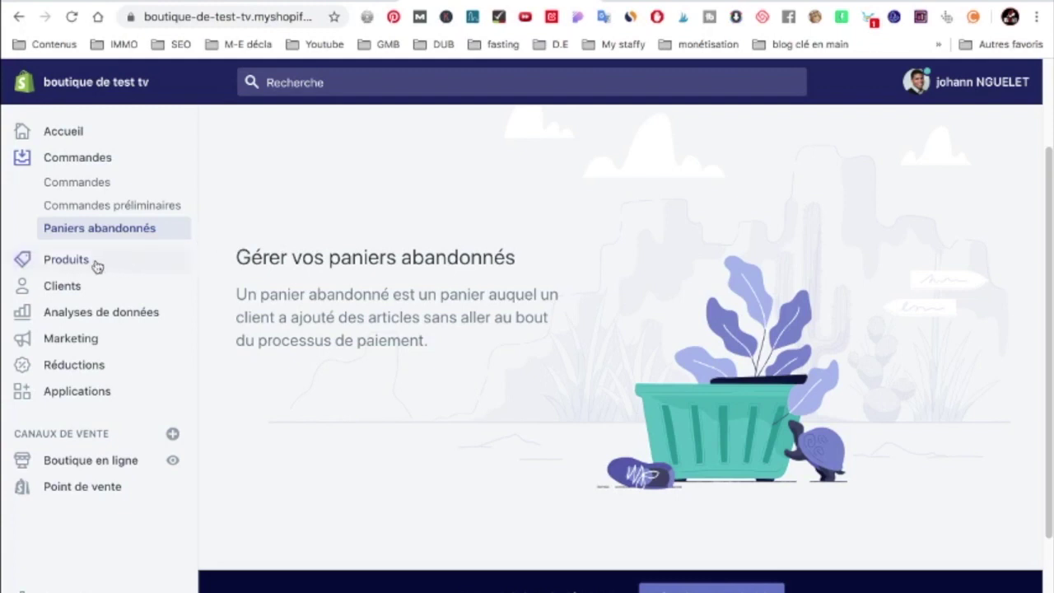
left_click(67, 260)
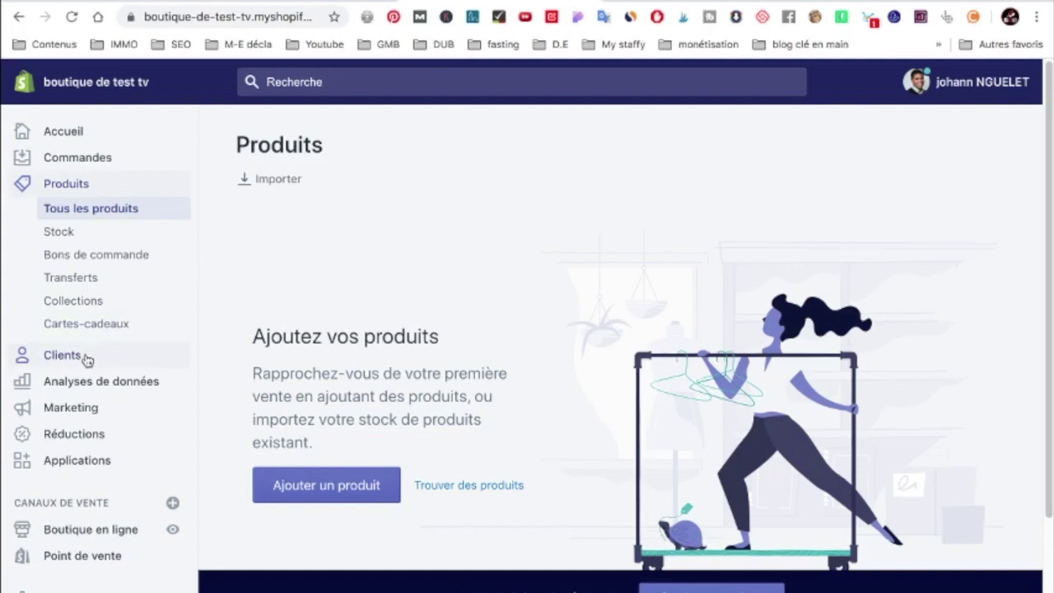
left_click(120, 384)
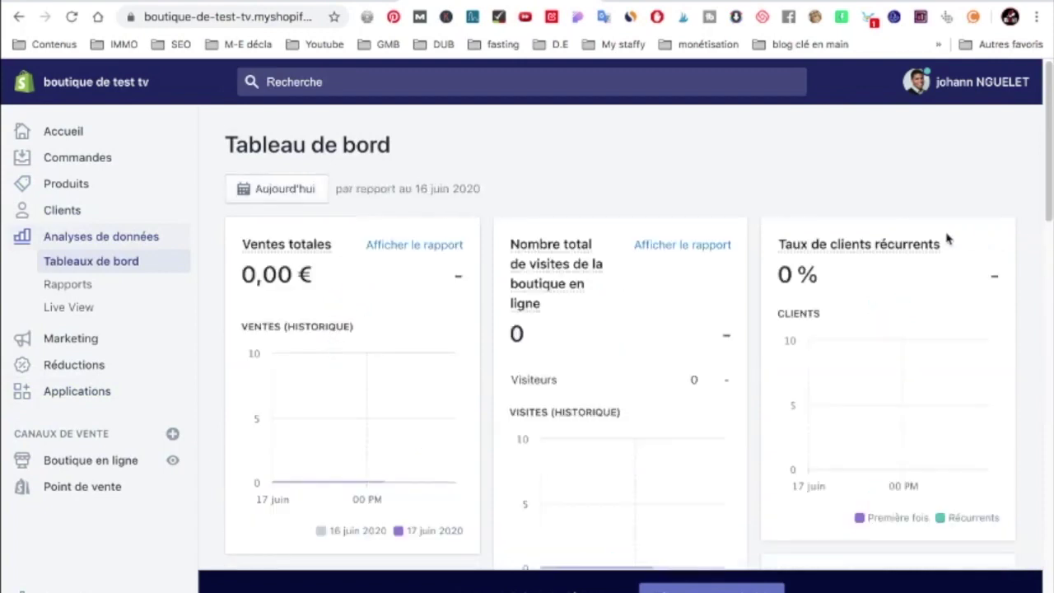
Read through the dashboard's sales, visits, conversion and order cards, checking their definitions, to the bottom
mouse_move(524, 290)
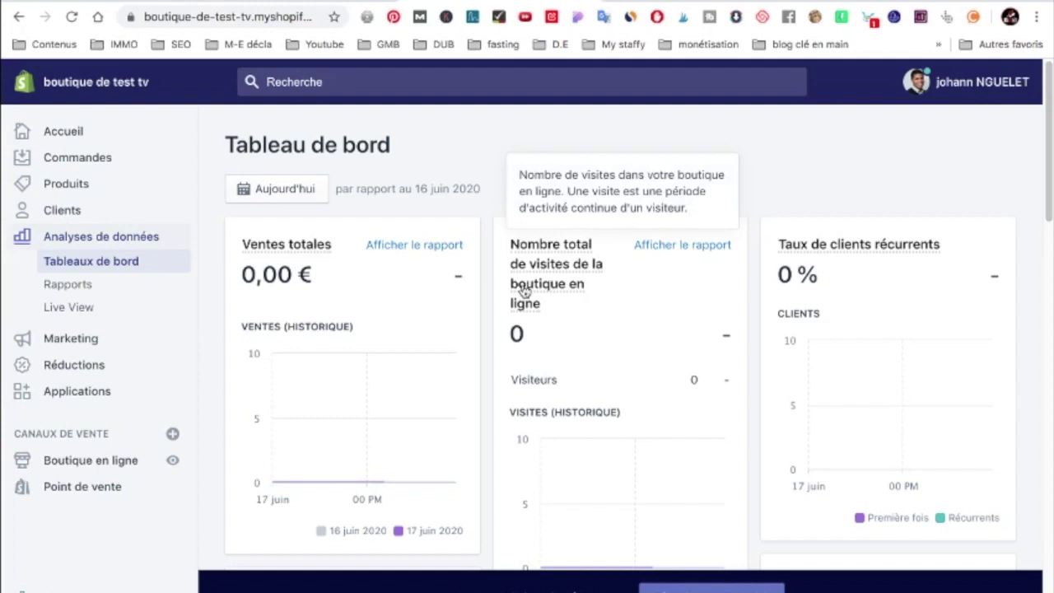
scroll(584, 312, "down", 3)
mouse_move(600, 434)
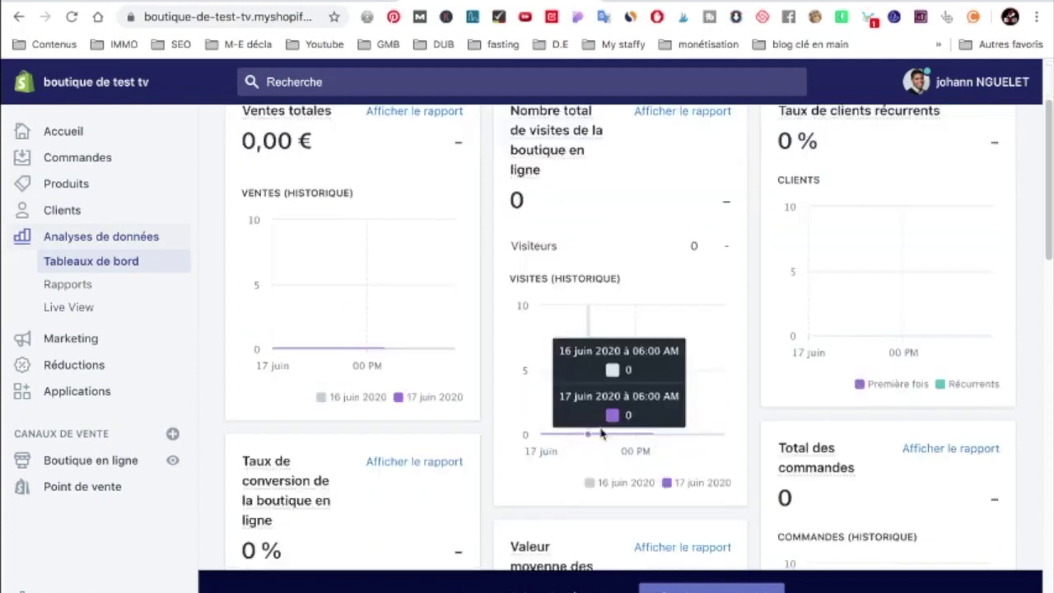
scroll(661, 379, "up", 3)
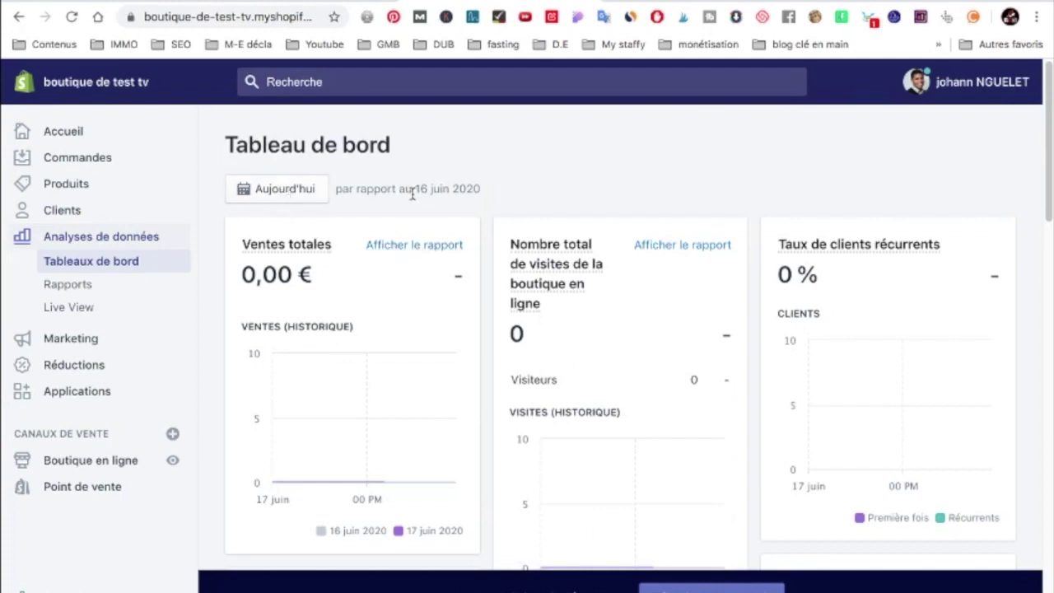
scroll(411, 194, "down", 5)
mouse_move(321, 349)
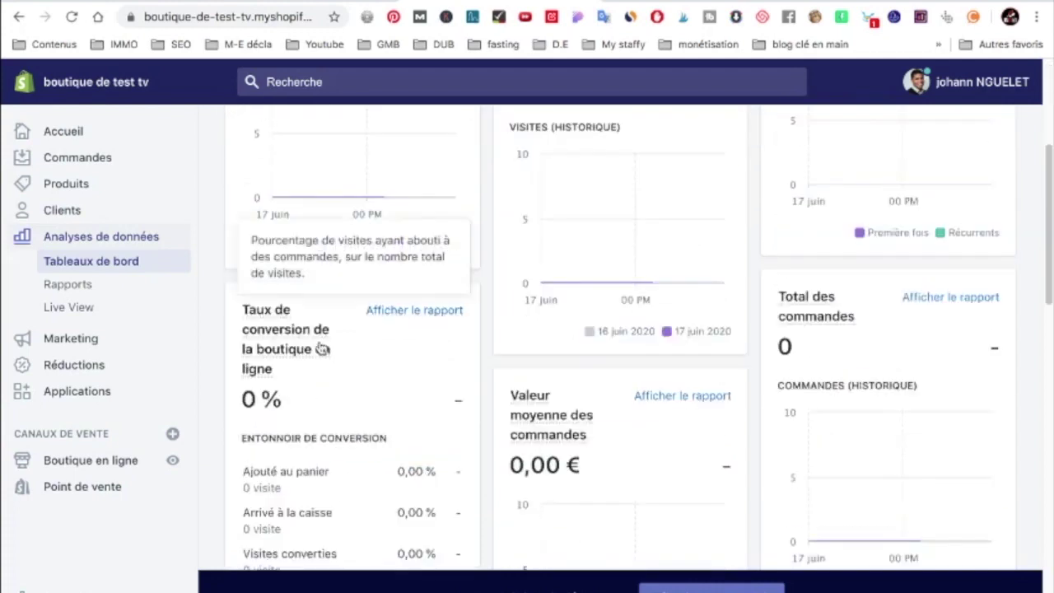
scroll(420, 337, "down", 1)
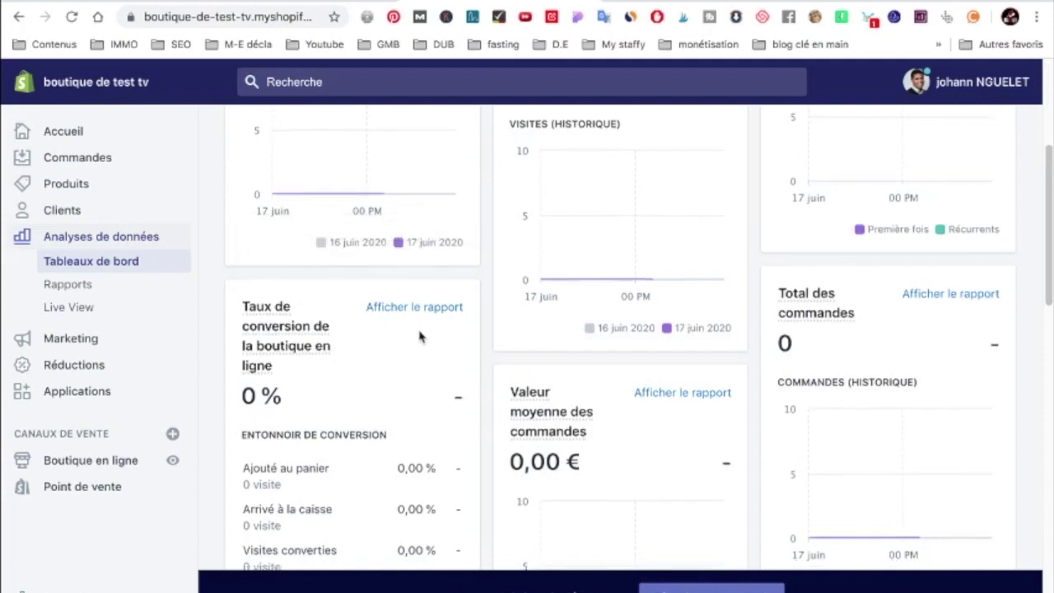
scroll(419, 336, "down", 1)
mouse_move(570, 404)
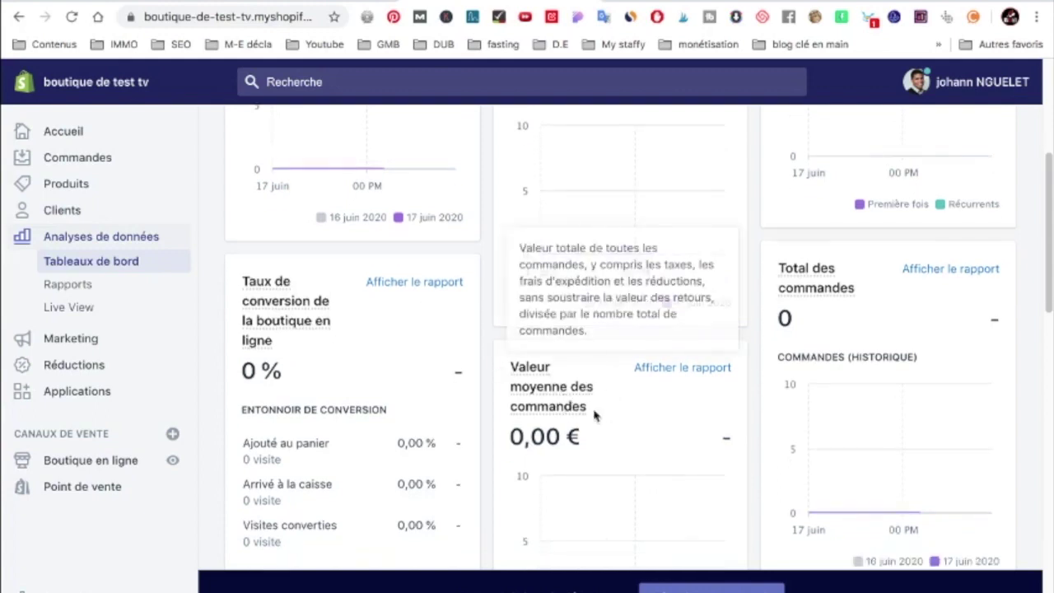
scroll(897, 292, "down", 10)
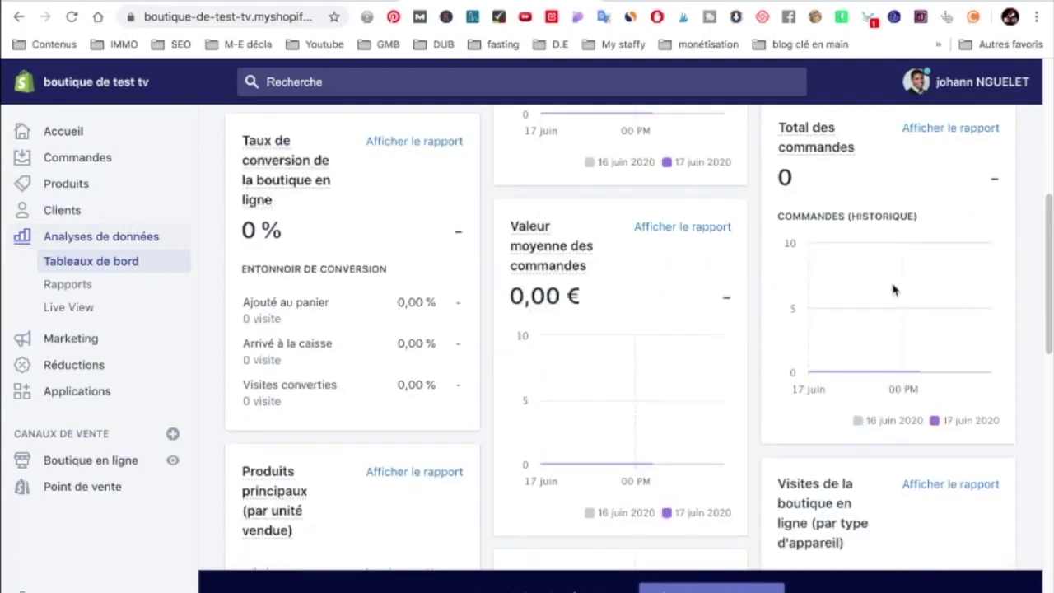
scroll(465, 345, "down", 4)
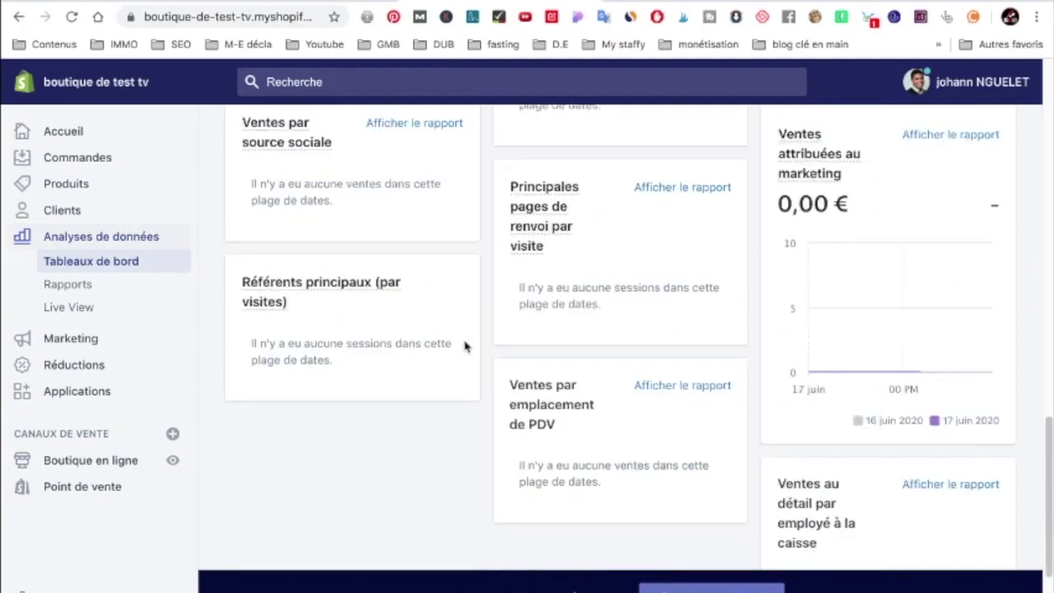
left_click(71, 338)
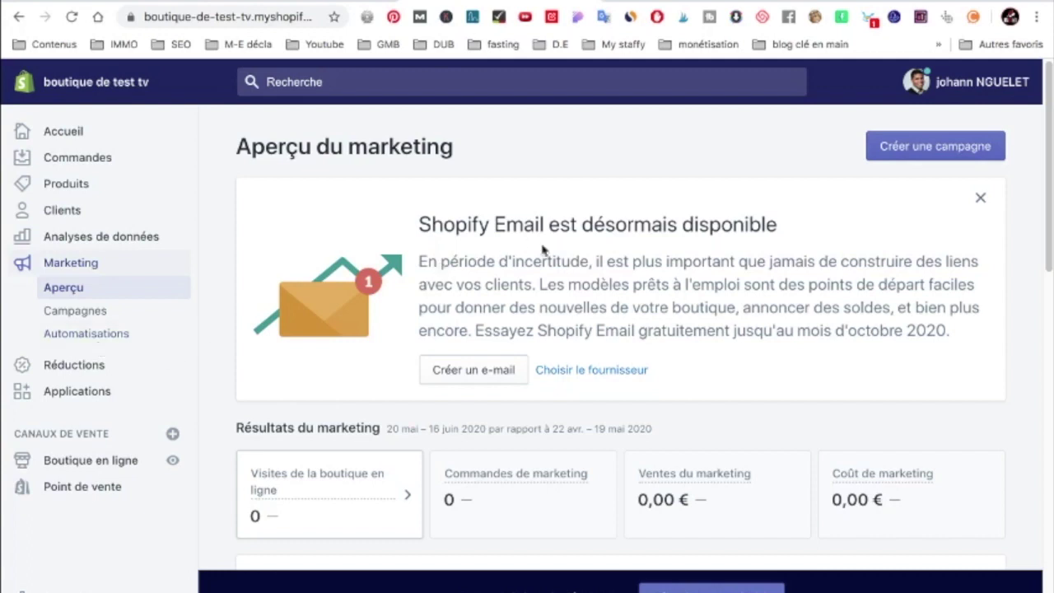
Scroll the Aperçu du marketing results down to the Applications de marketing suggestions
scroll(543, 248, "down", 3)
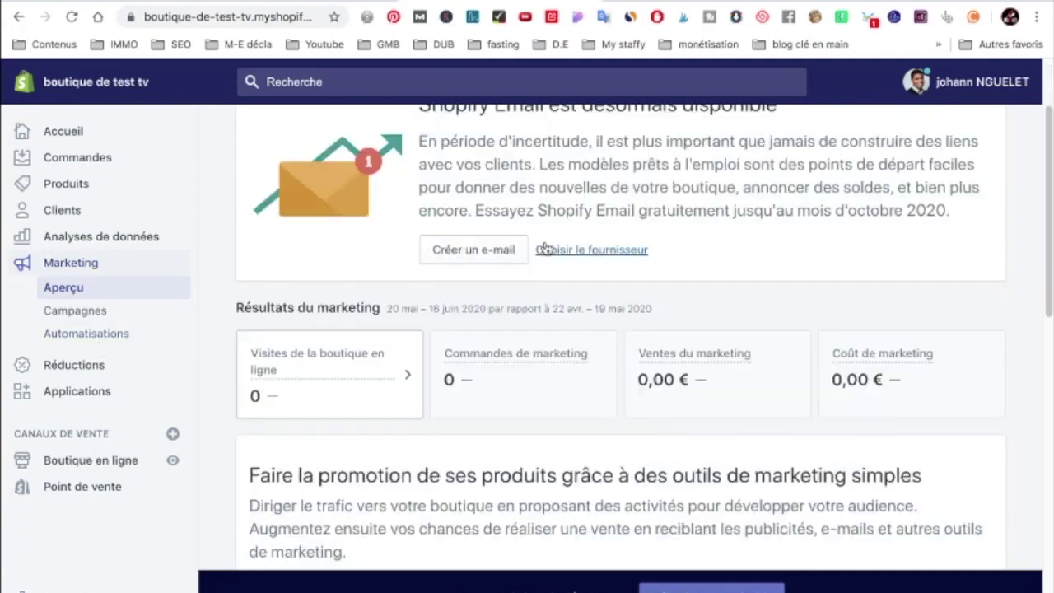
scroll(543, 247, "down", 1)
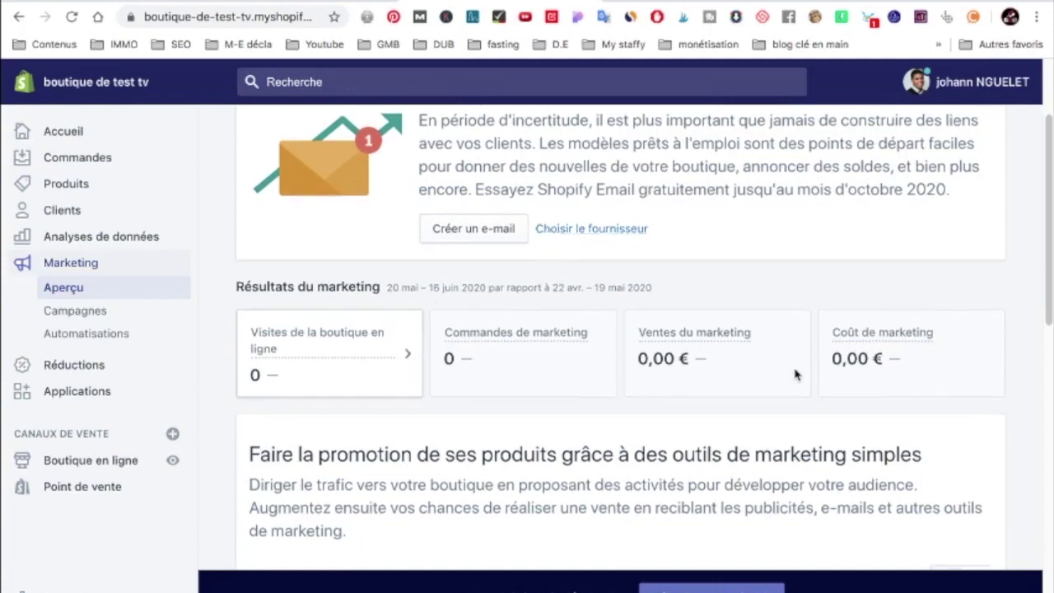
scroll(795, 371, "down", 10)
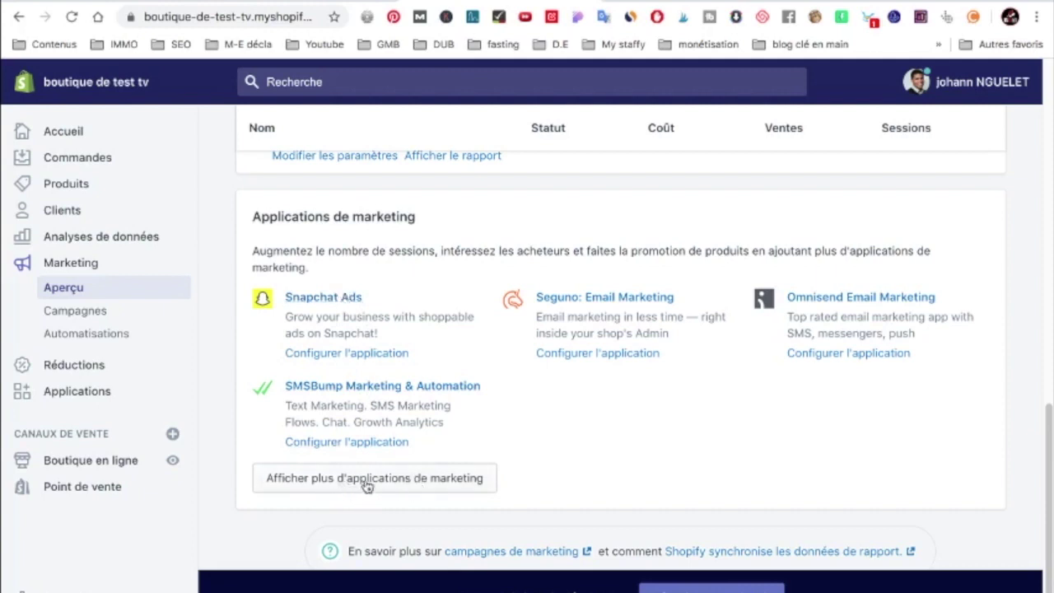
left_click(442, 479)
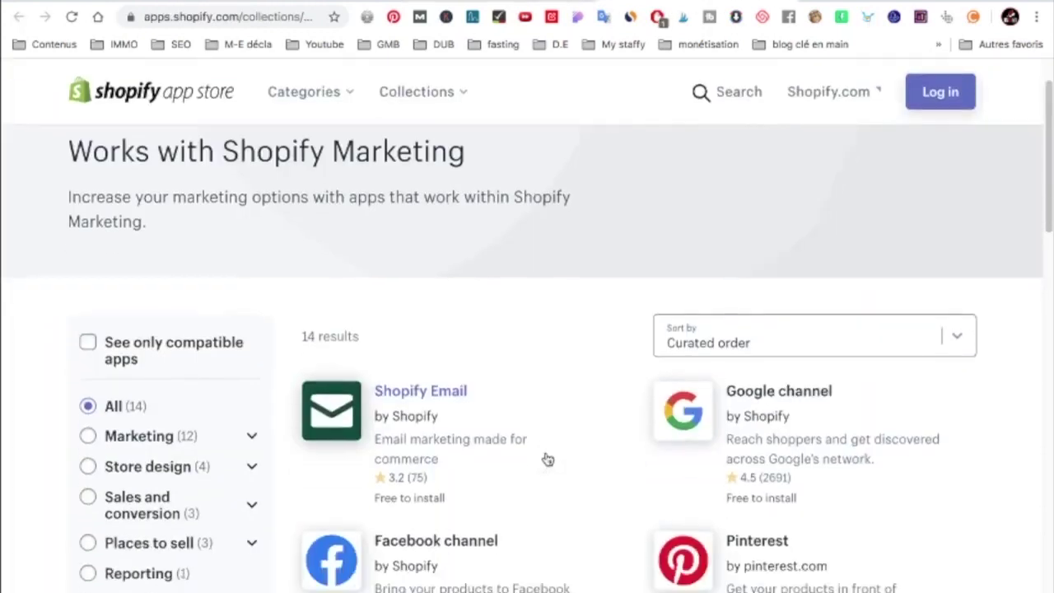
Scroll through the marketing app collection, including Seguno, SmartrMail and Shoelace: Ads & Retargeting
scroll(545, 460, "down", 2)
scroll(547, 459, "down", 2)
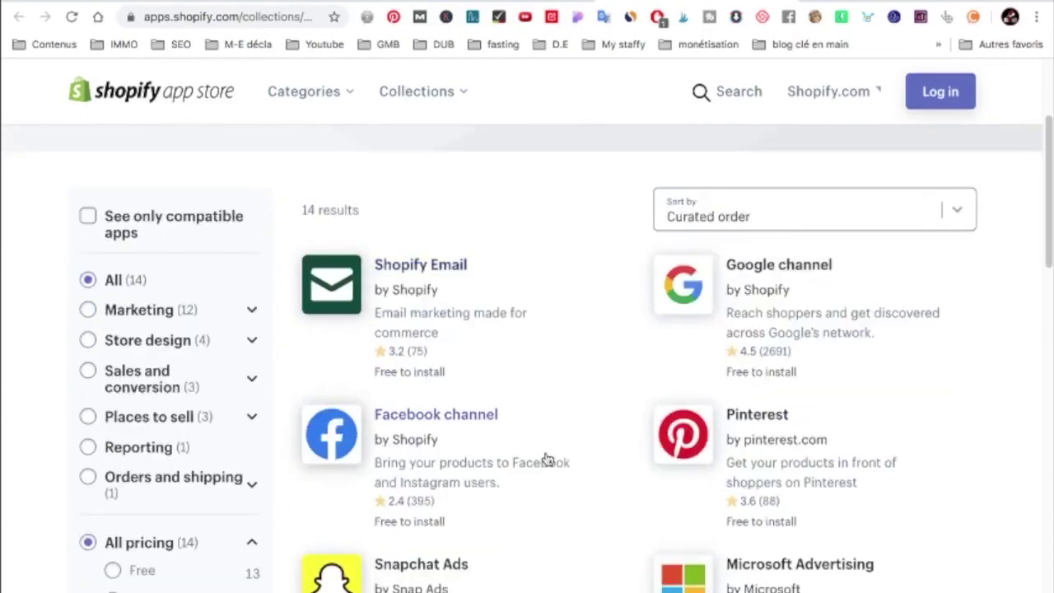
scroll(496, 436, "down", 2)
scroll(498, 436, "down", 4)
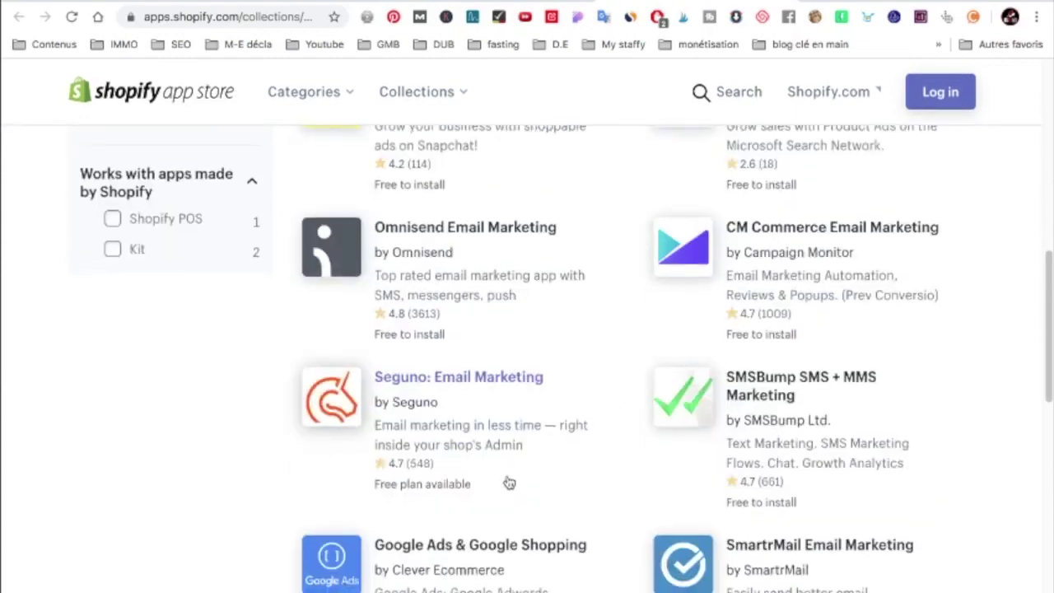
scroll(506, 482, "down", 2)
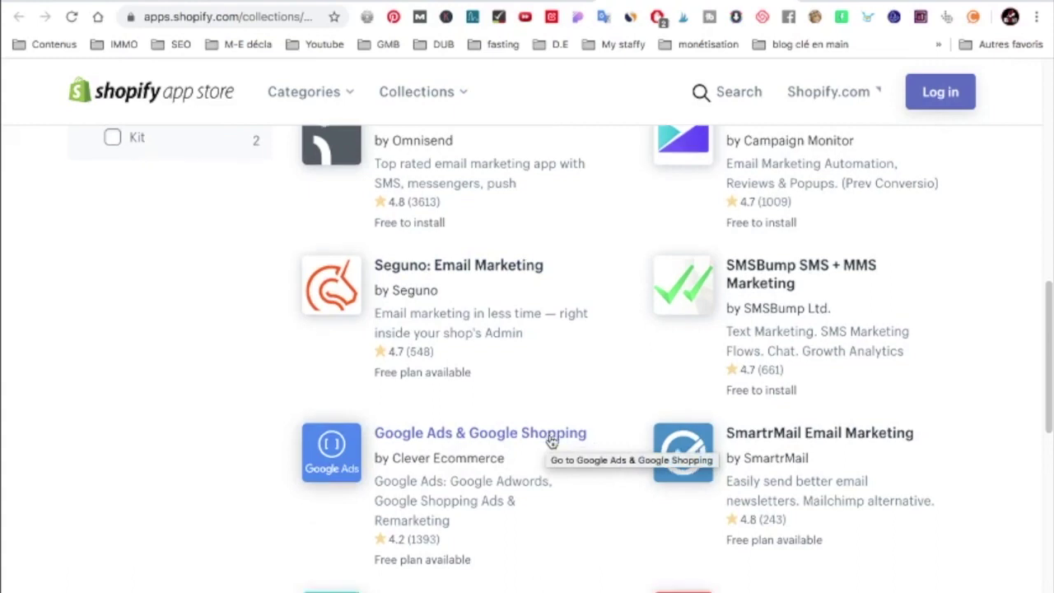
scroll(547, 435, "down", 1)
scroll(547, 434, "down", 2)
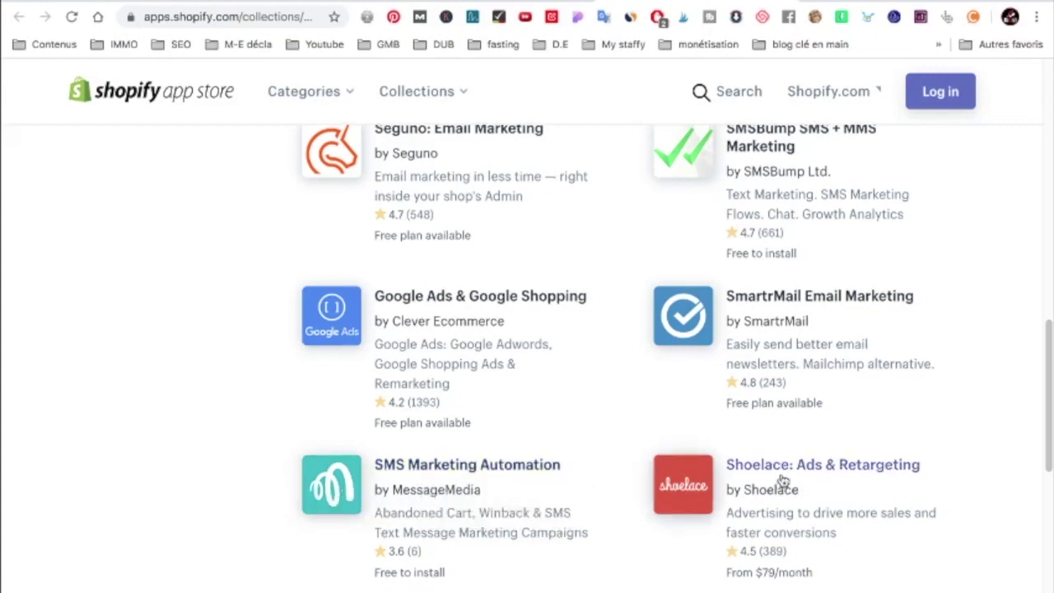
scroll(783, 478, "down", 4)
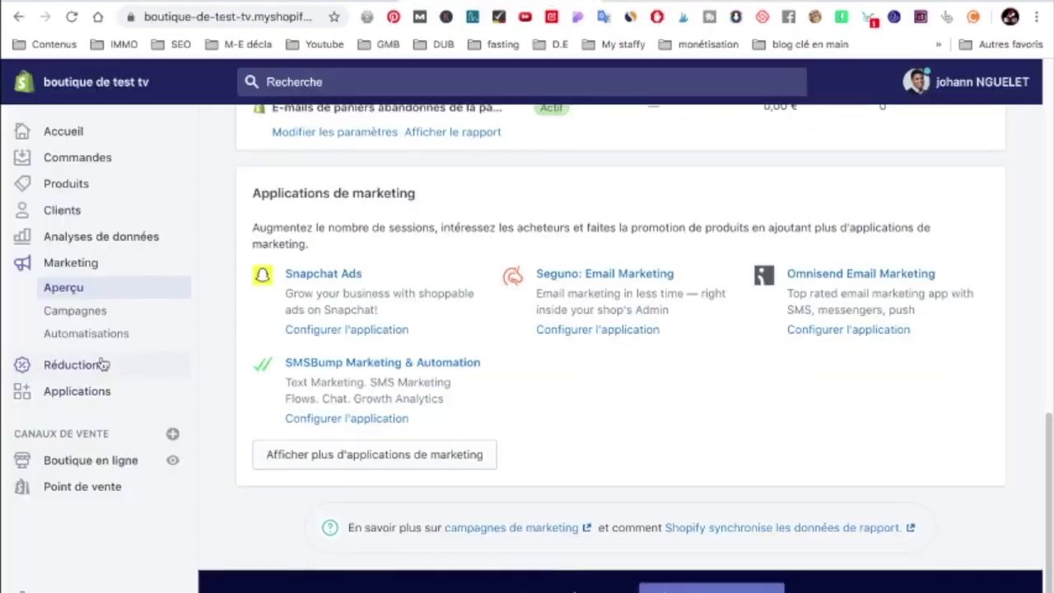
Check Réductions, then view Applications suggesting Product Reviews, Order Printer, Kit and Oberlo
left_click(70, 362)
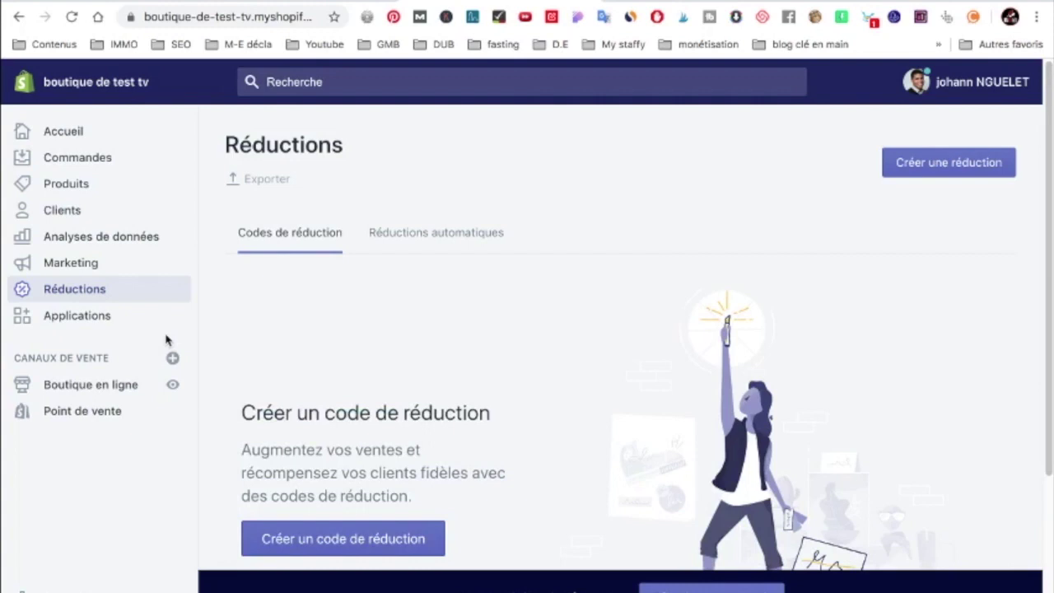
left_click(92, 320)
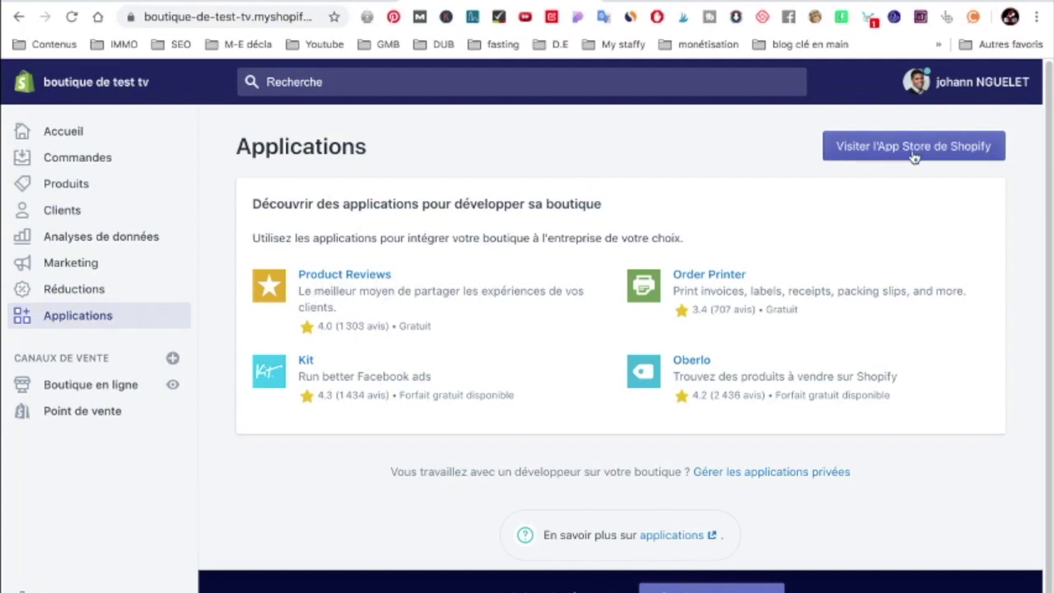
In the Shopify App Store, view the Categories list and scroll through Featured and Trending apps
left_click(940, 154)
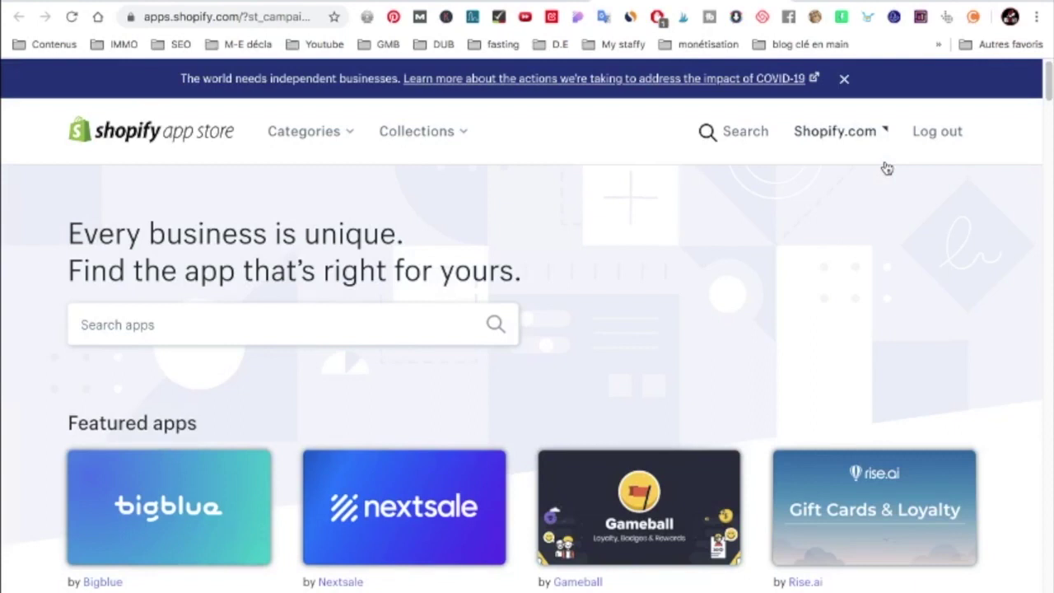
left_click(348, 141)
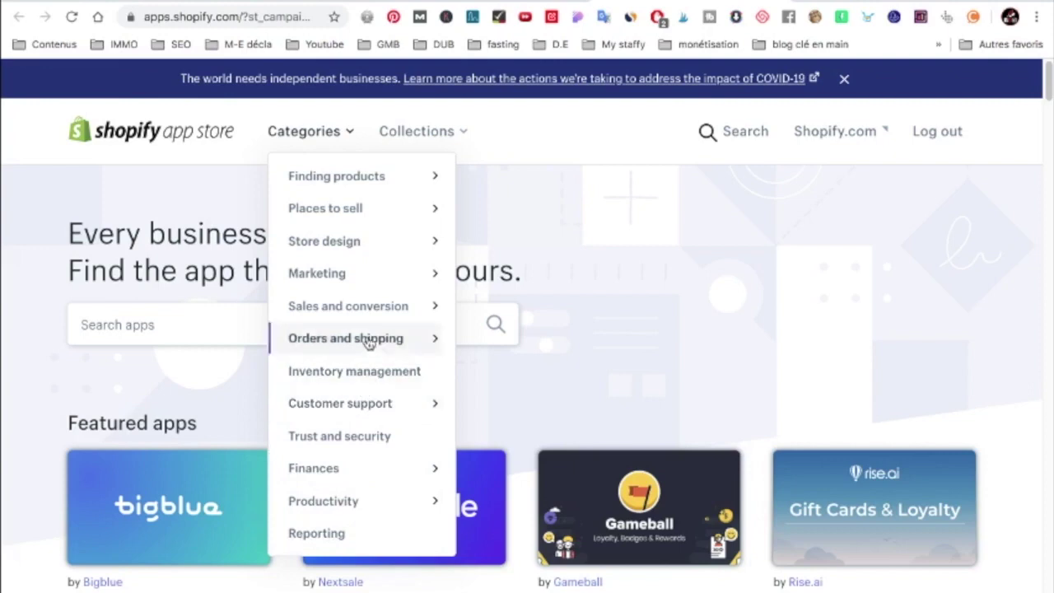
scroll(635, 353, "down", 5)
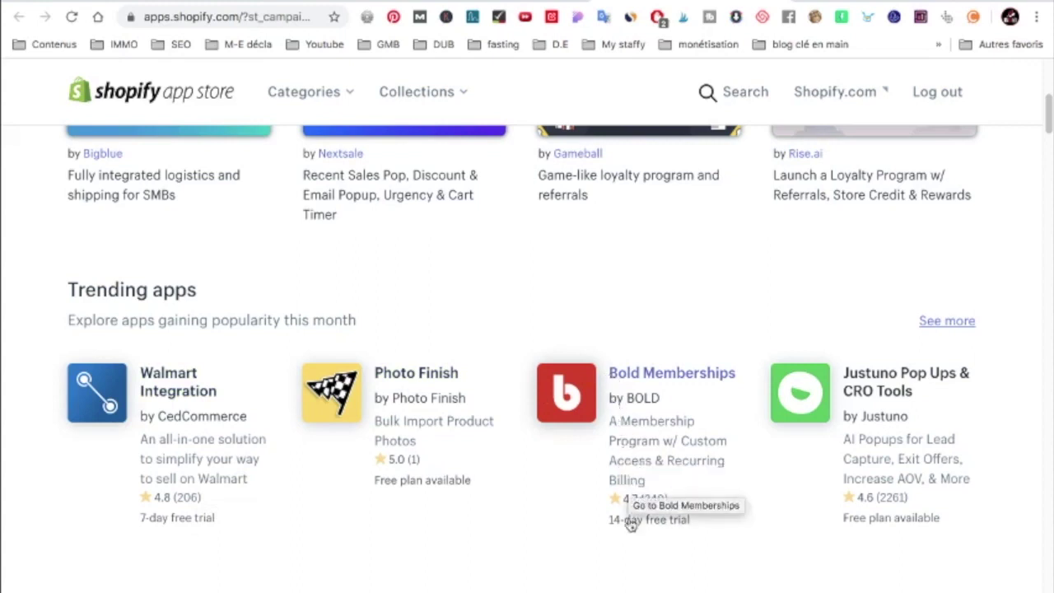
scroll(647, 419, "down", 4)
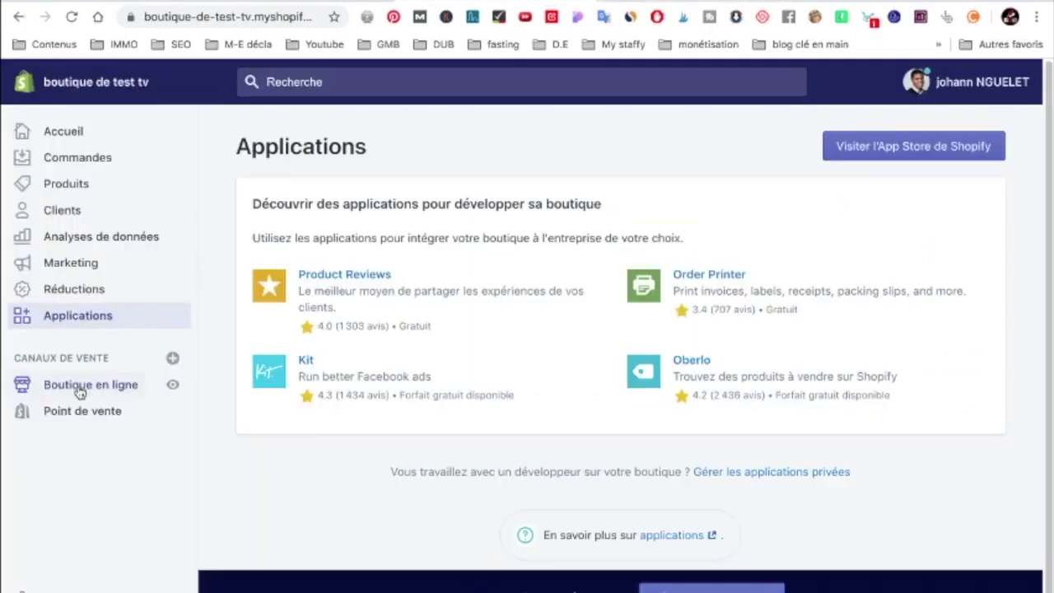
Open Thèmes and scroll past the current Debut theme to the Bibliothèque des thèmes
left_click(81, 387)
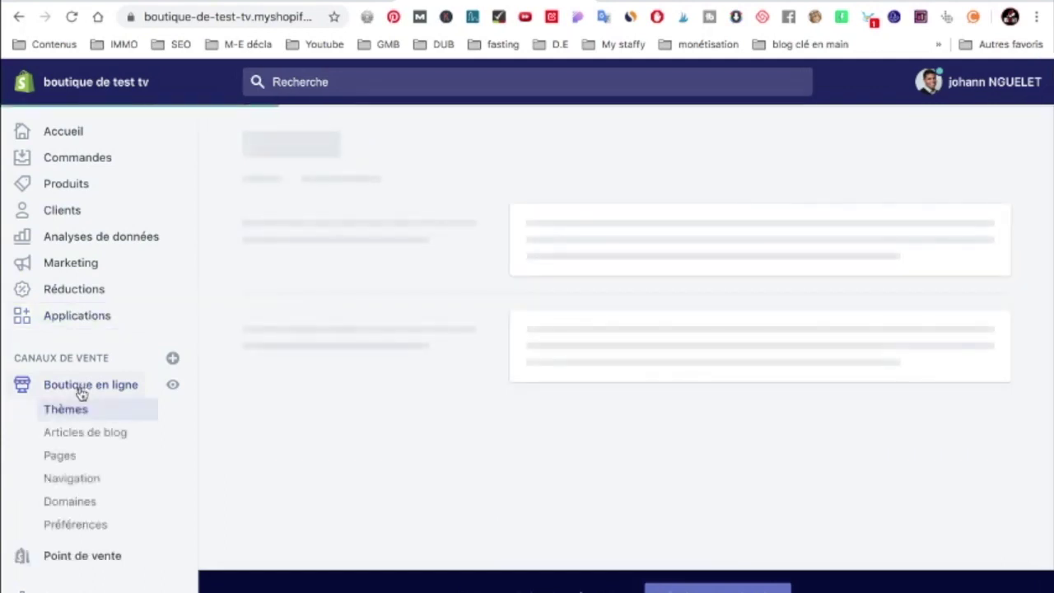
scroll(445, 376, "down", 2)
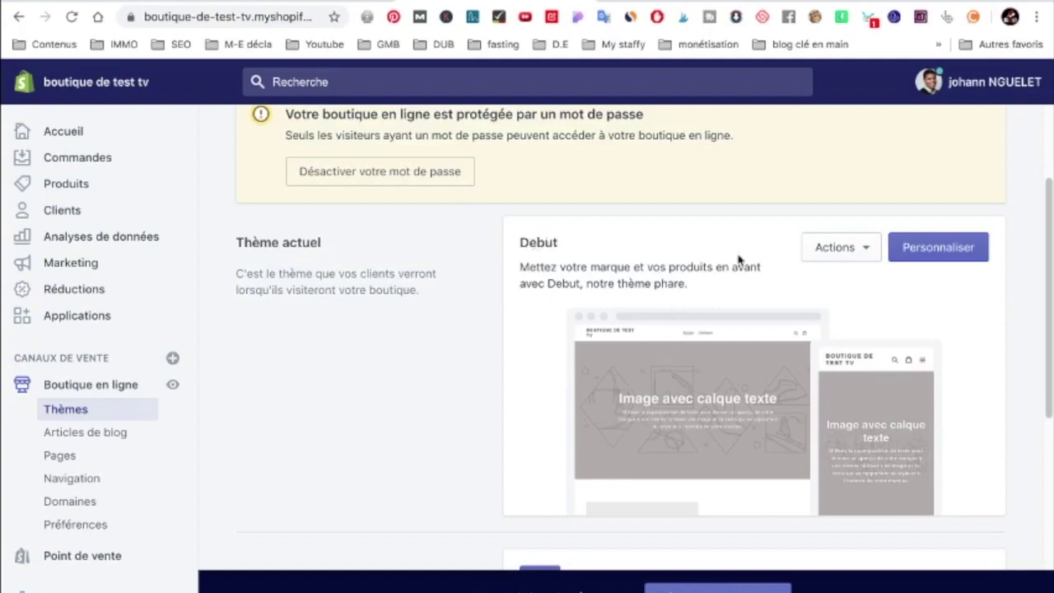
scroll(708, 313, "down", 1)
left_click_drag(527, 228, 563, 230)
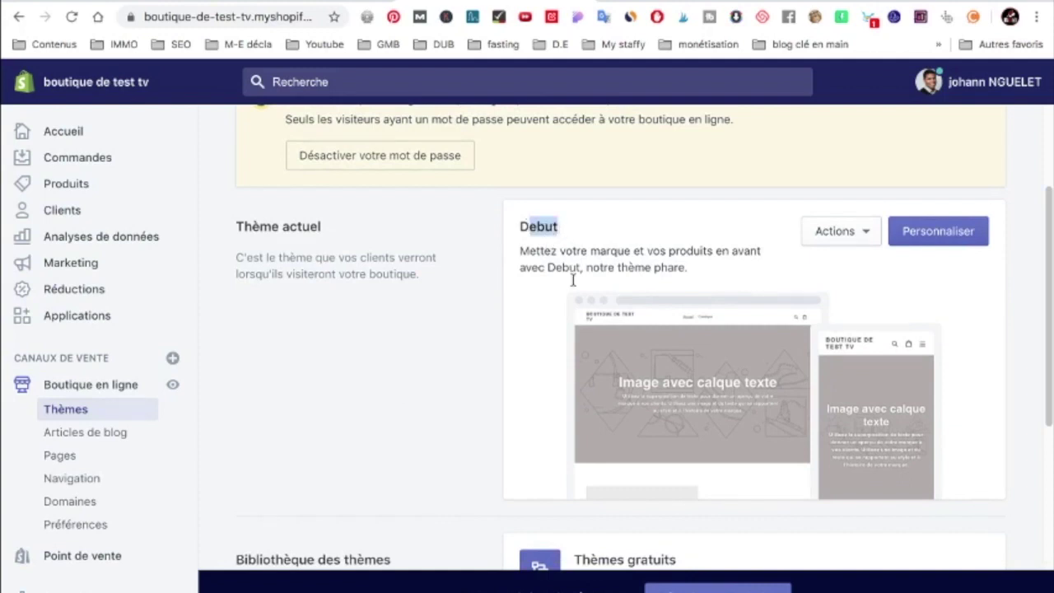
scroll(543, 362, "down", 3)
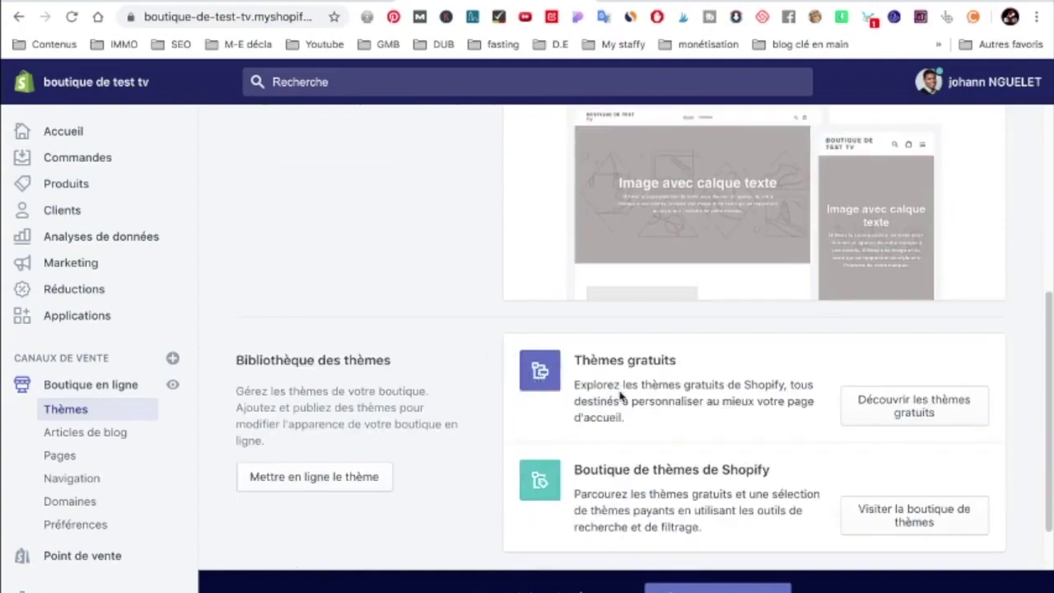
left_click_drag(595, 363, 665, 362)
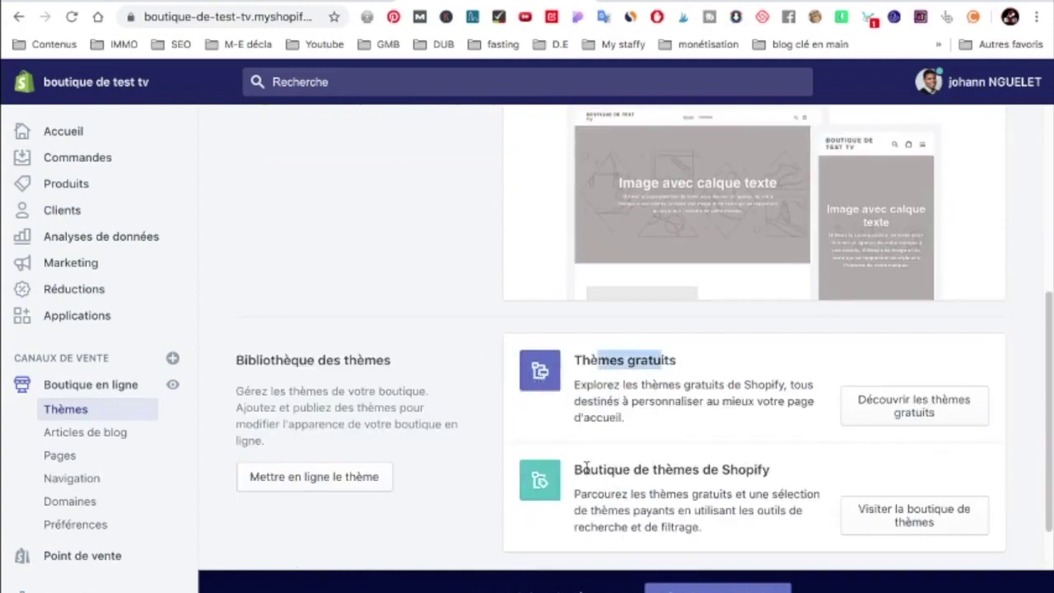
left_click(738, 465)
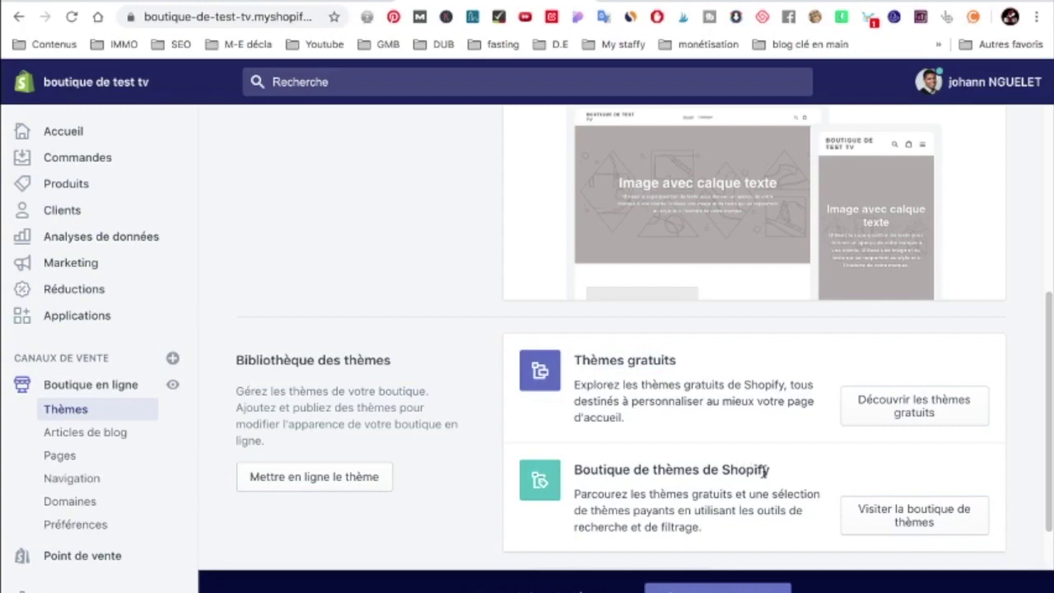
left_click(904, 404)
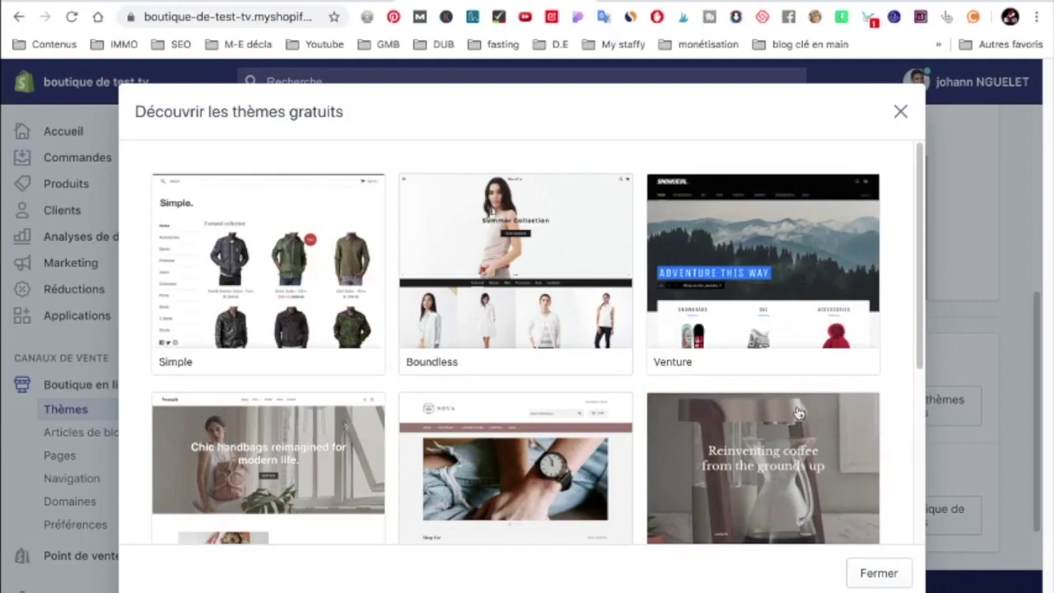
scroll(520, 413, "down", 1)
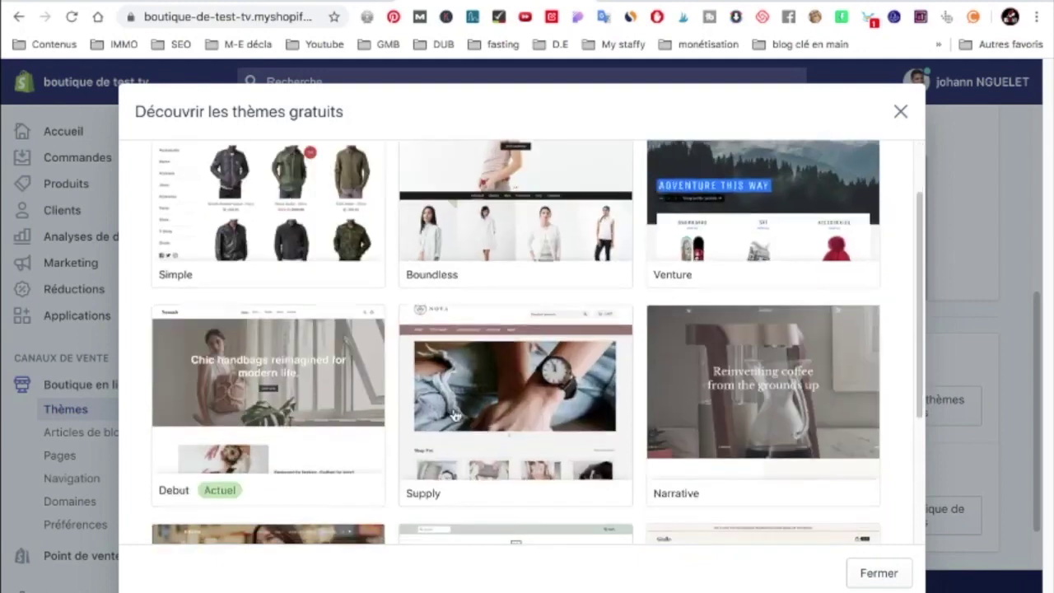
scroll(519, 414, "down", 1)
scroll(555, 449, "down", 1)
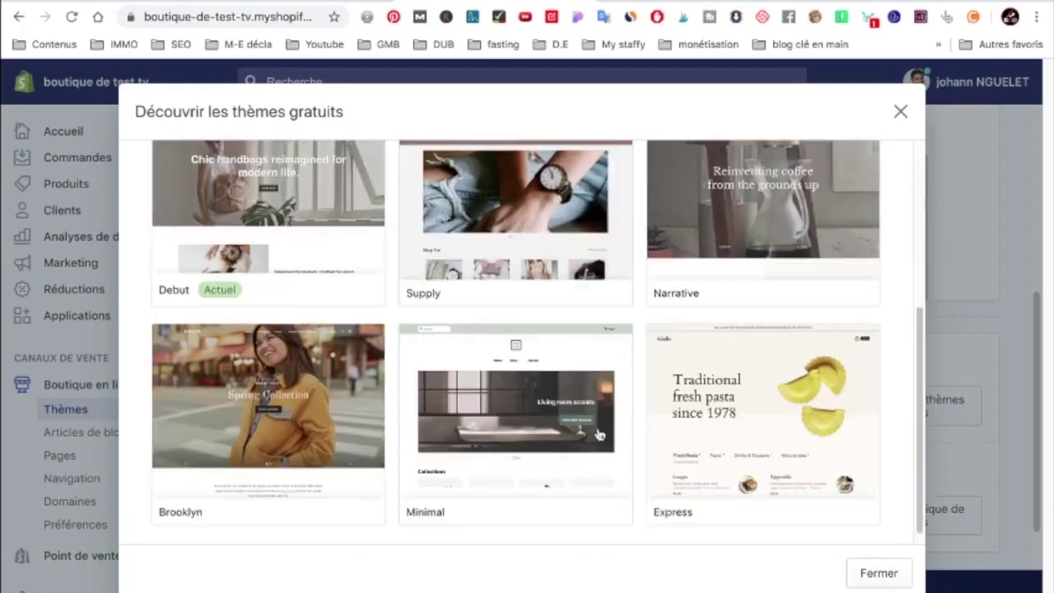
left_click(879, 572)
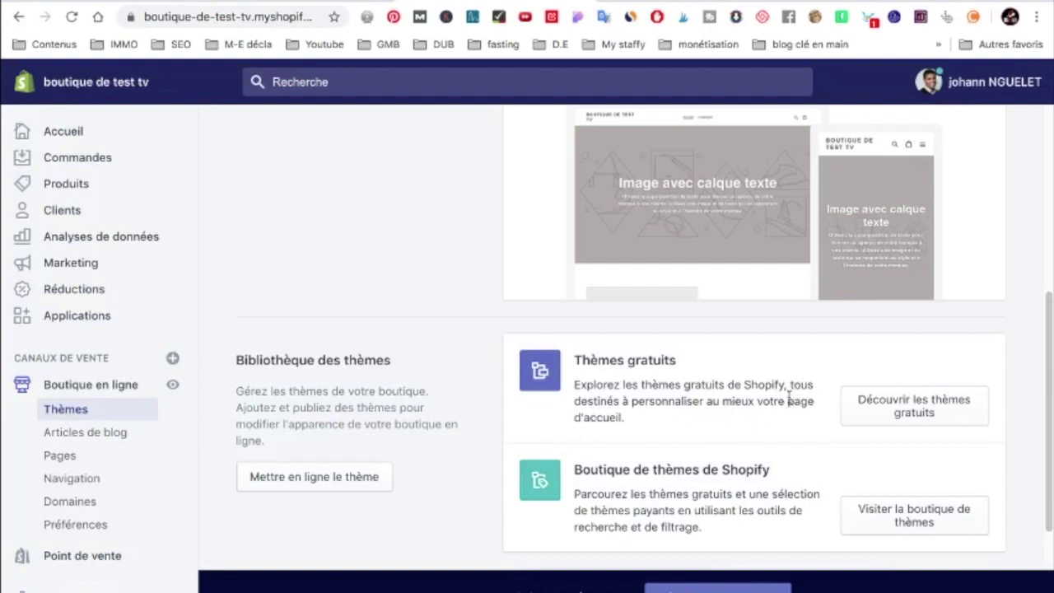
left_click(929, 519)
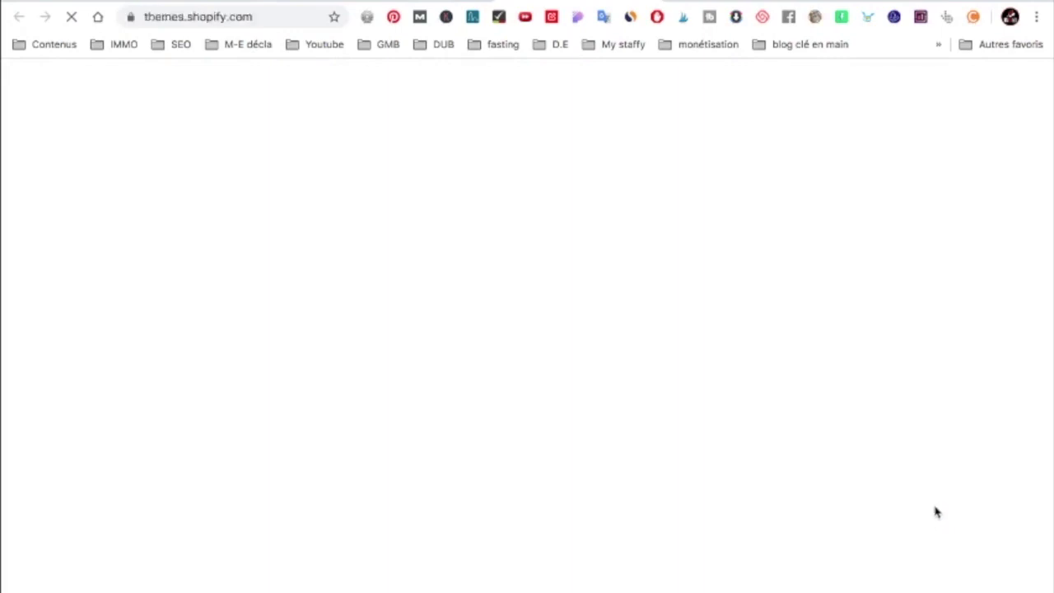
scroll(920, 480, "down", 1)
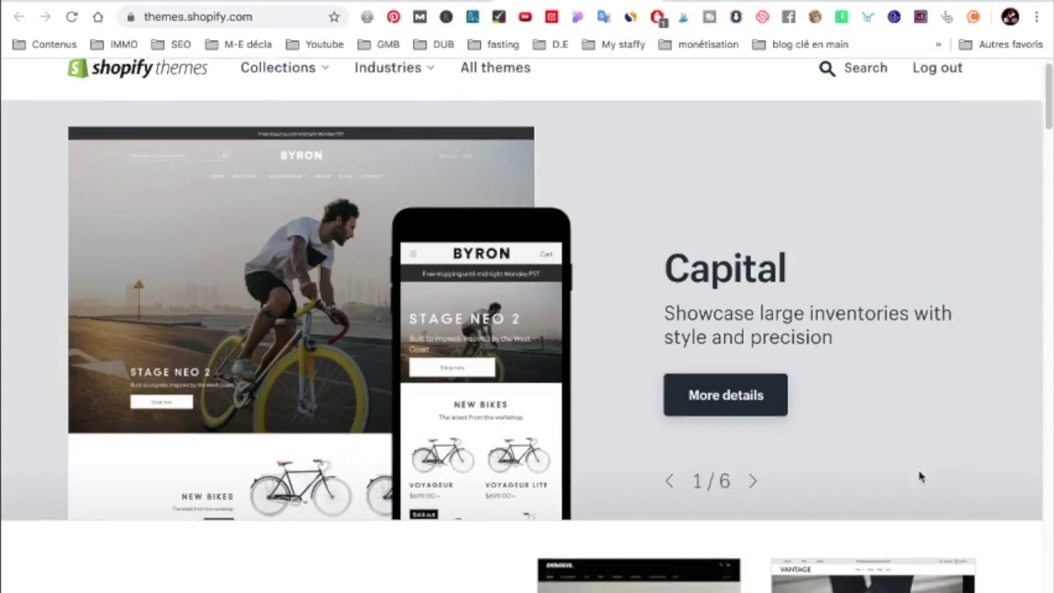
scroll(920, 476, "down", 9)
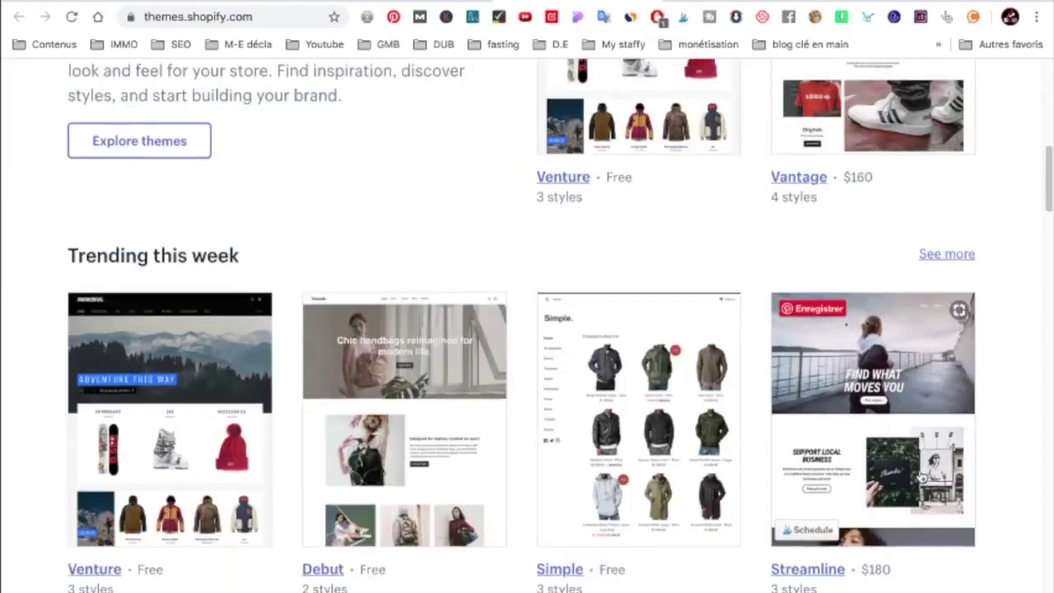
scroll(920, 476, "down", 1)
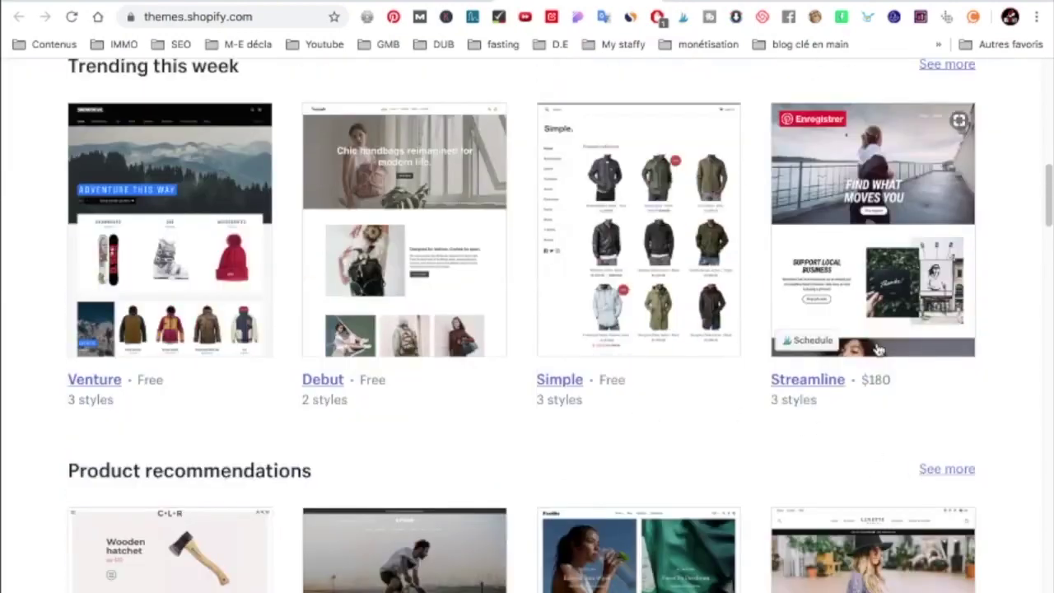
scroll(872, 387, "down", 3)
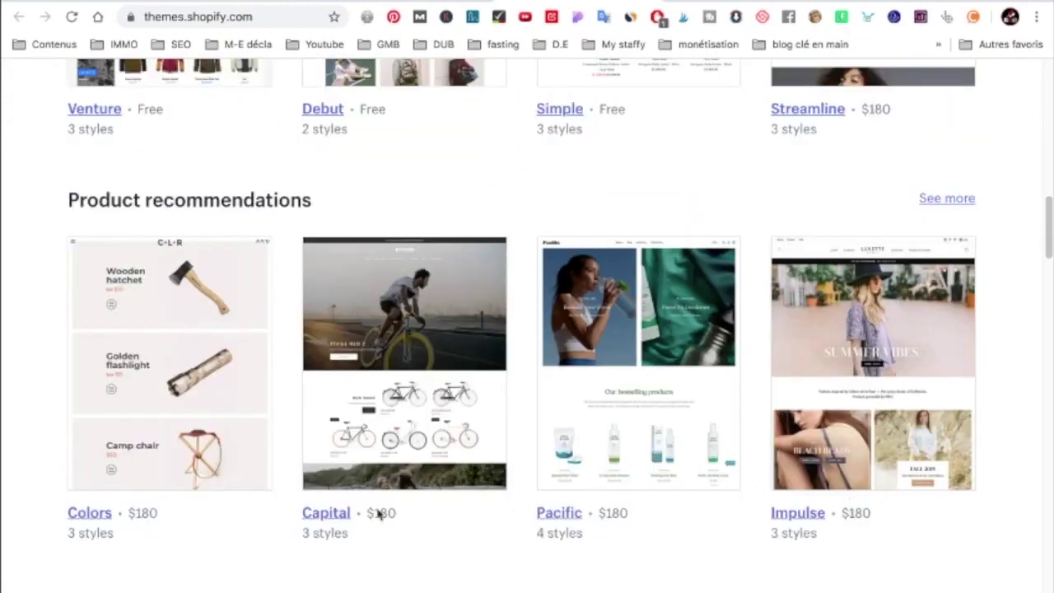
left_click(326, 512)
mouse_move(301, 94)
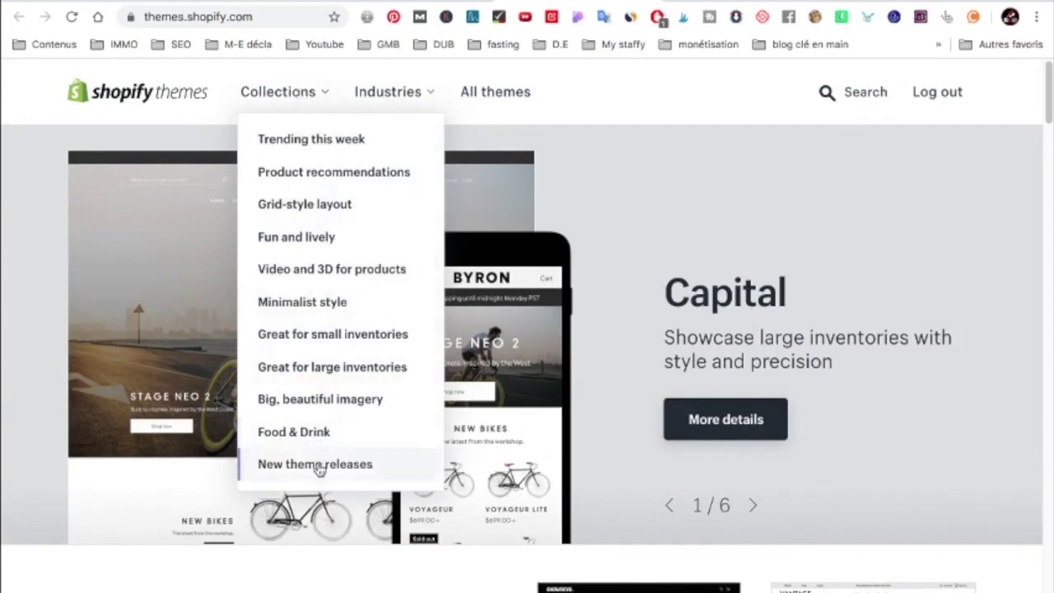
mouse_move(412, 90)
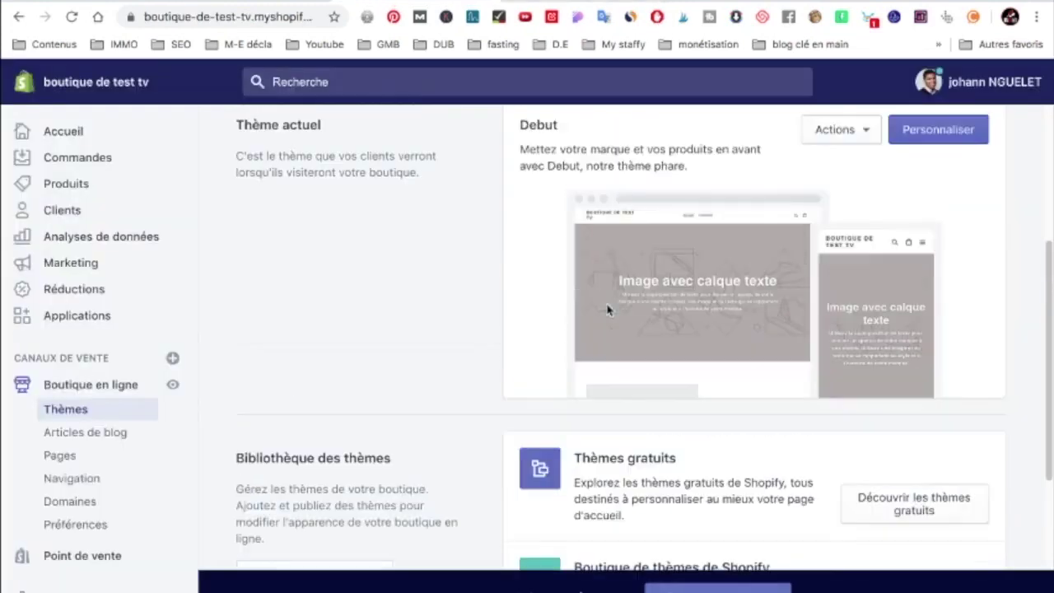
scroll(608, 308, "up", 1)
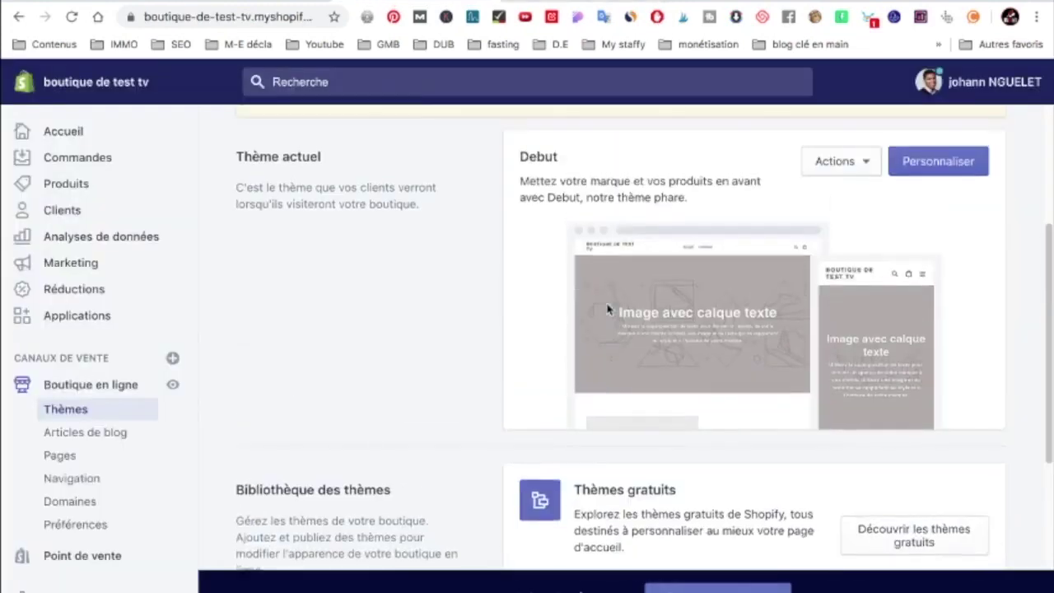
In the Debut theme editor, change the Image avec texte section heading to 'test ok'
left_click(947, 173)
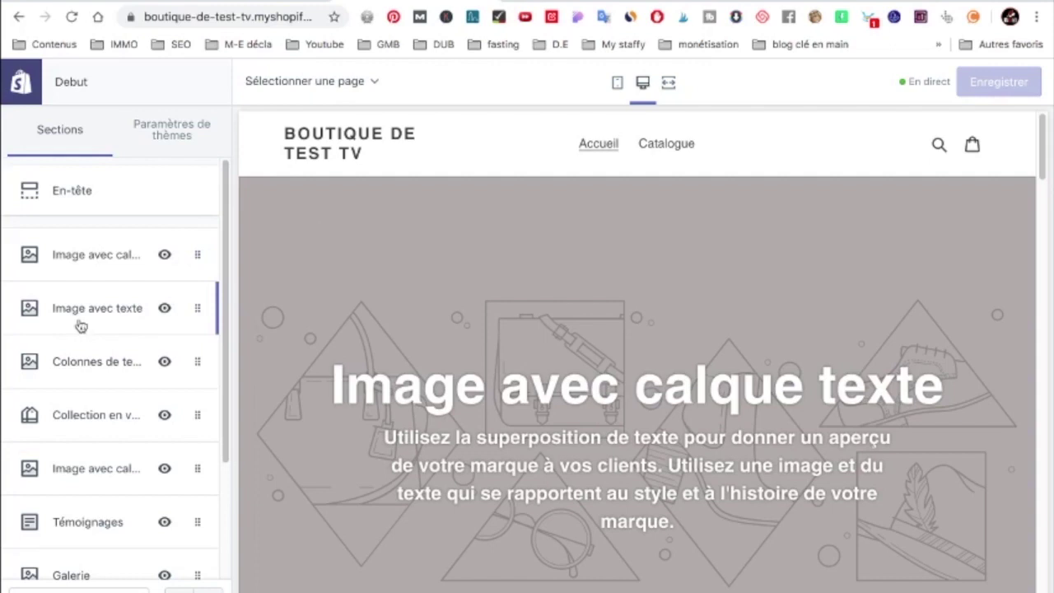
left_click(120, 307)
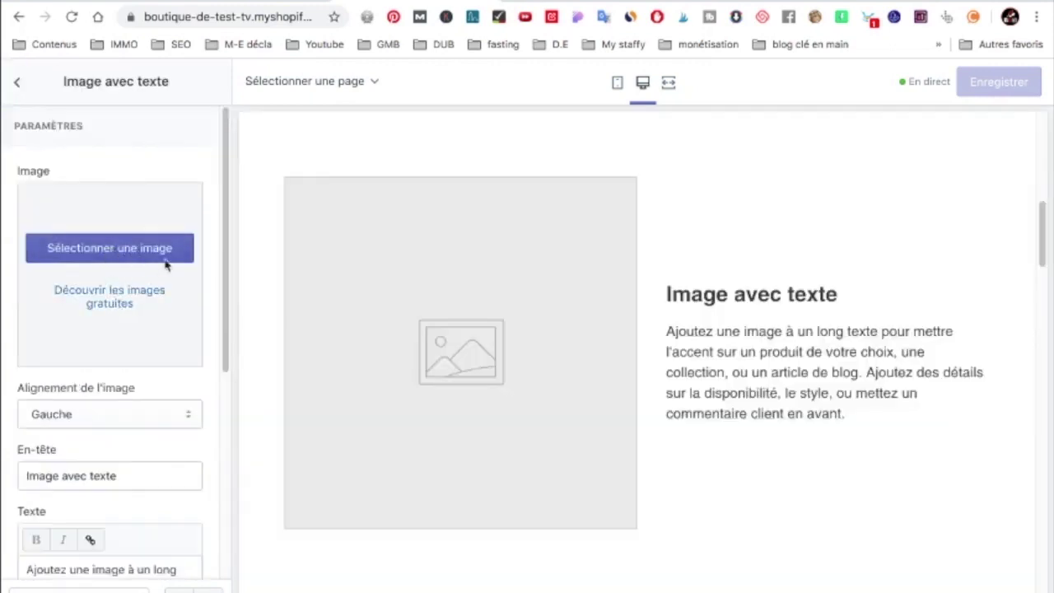
triple_click(62, 479)
type("test")
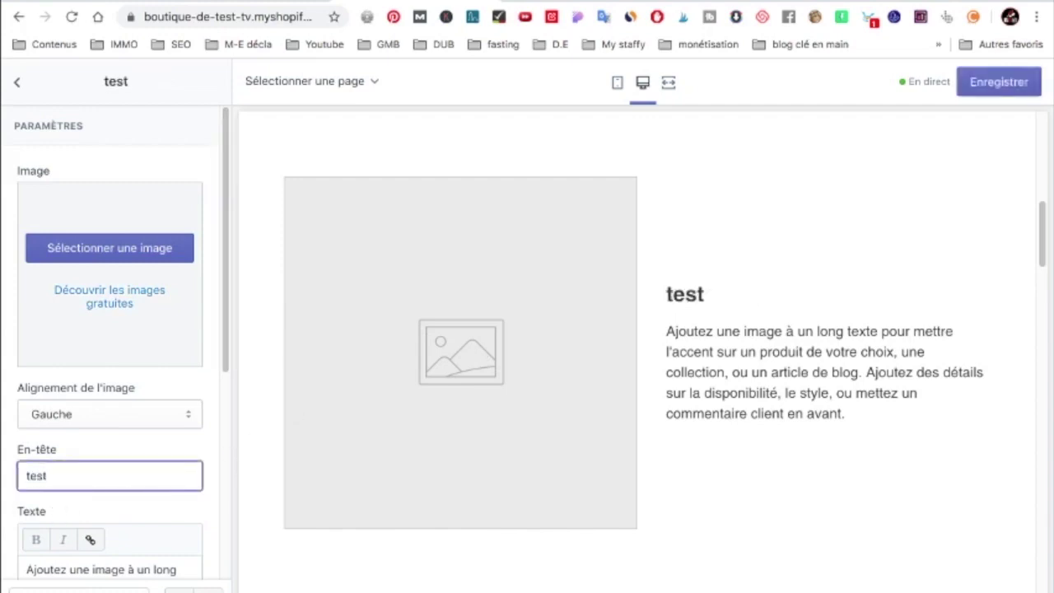
type(" ok")
Set the section's text to 'ok tets' and its button label to 'commander'
scroll(75, 473, "down", 2)
triple_click(110, 469)
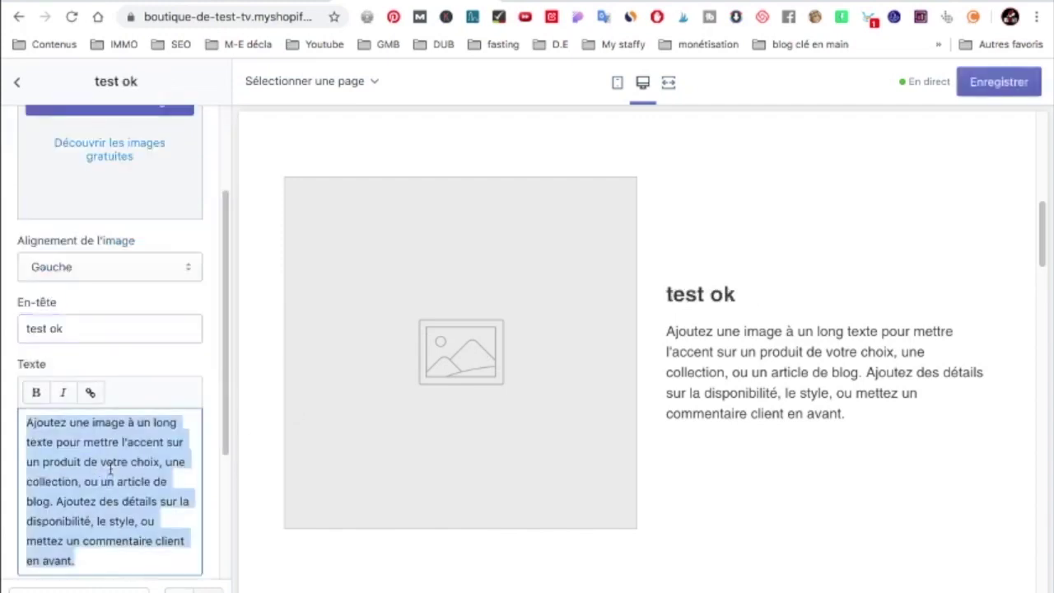
type("ok tets")
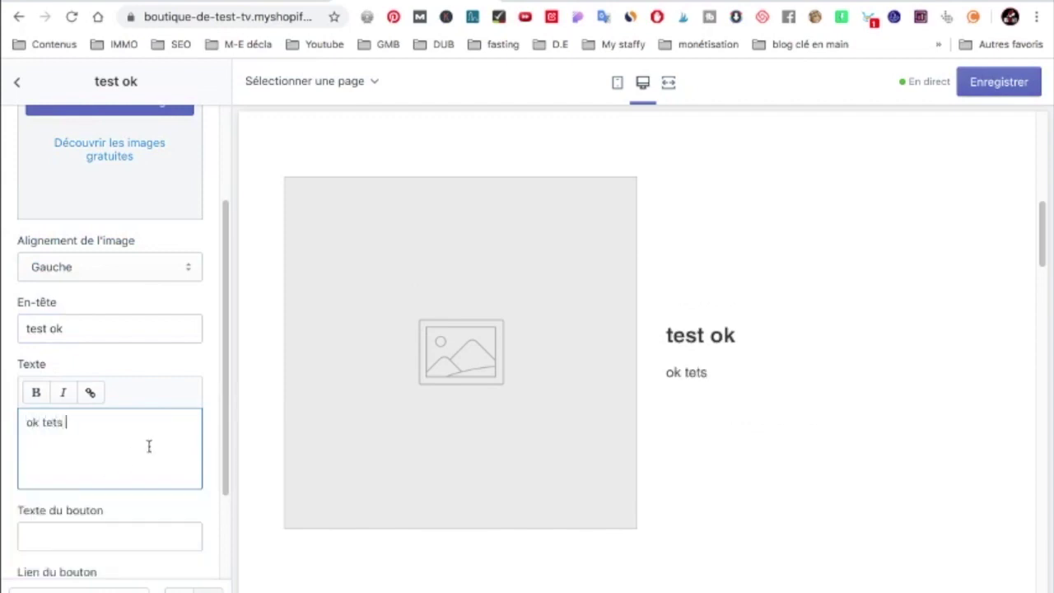
left_click(97, 537)
type("co")
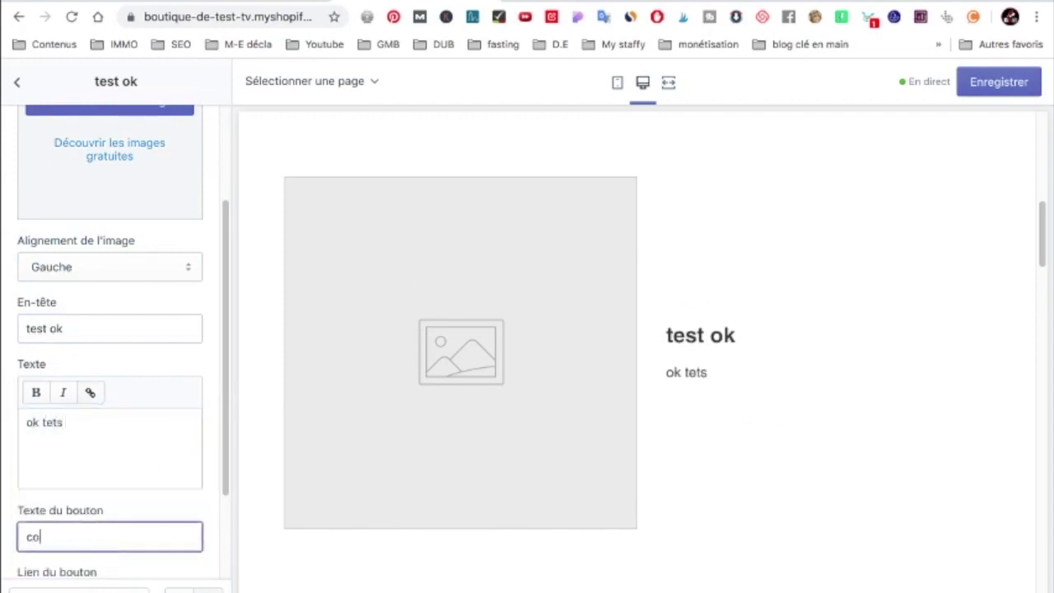
type("mmander")
scroll(132, 447, "down", 1)
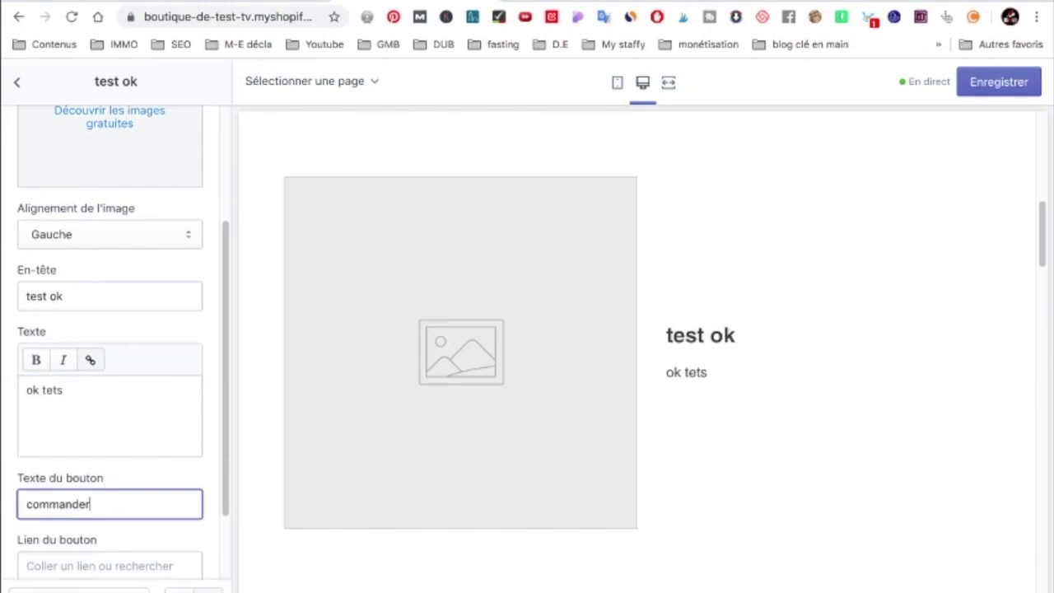
scroll(91, 566, "down", 3)
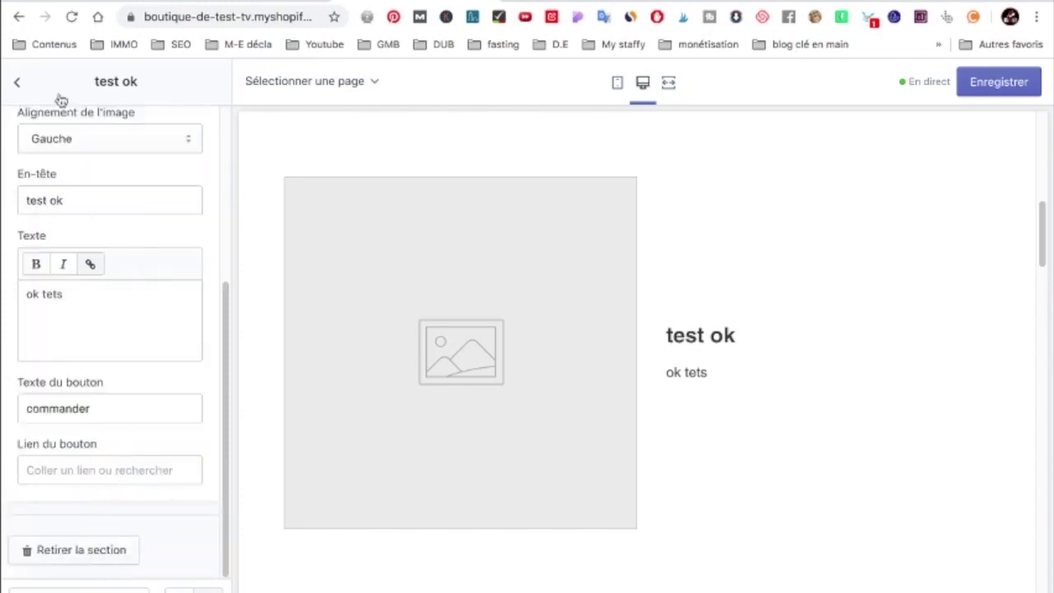
left_click(18, 84)
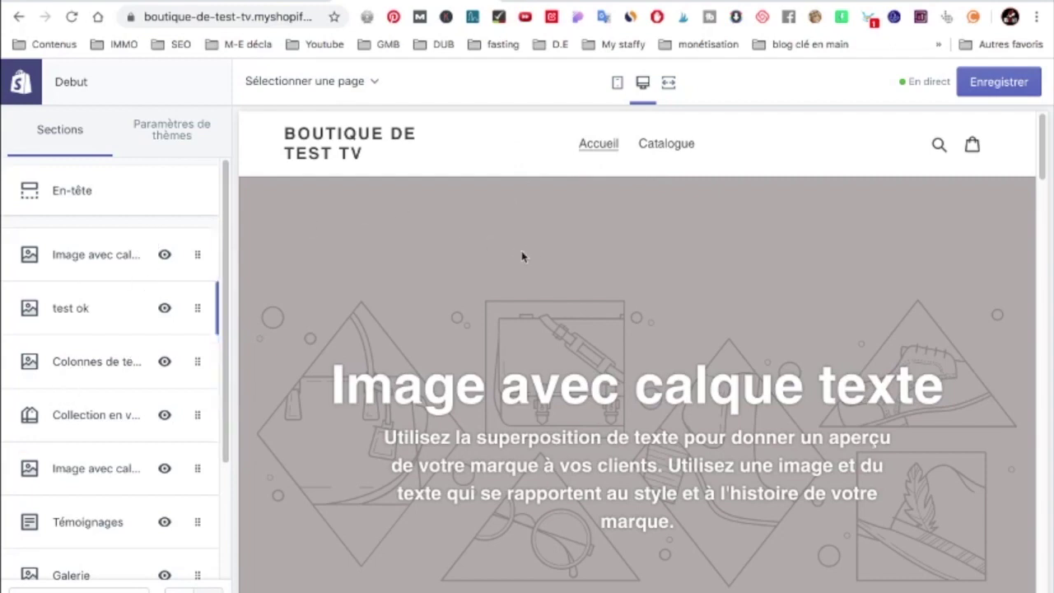
Set the theme's En-têtes et liens colour to red #C73232
left_click(170, 134)
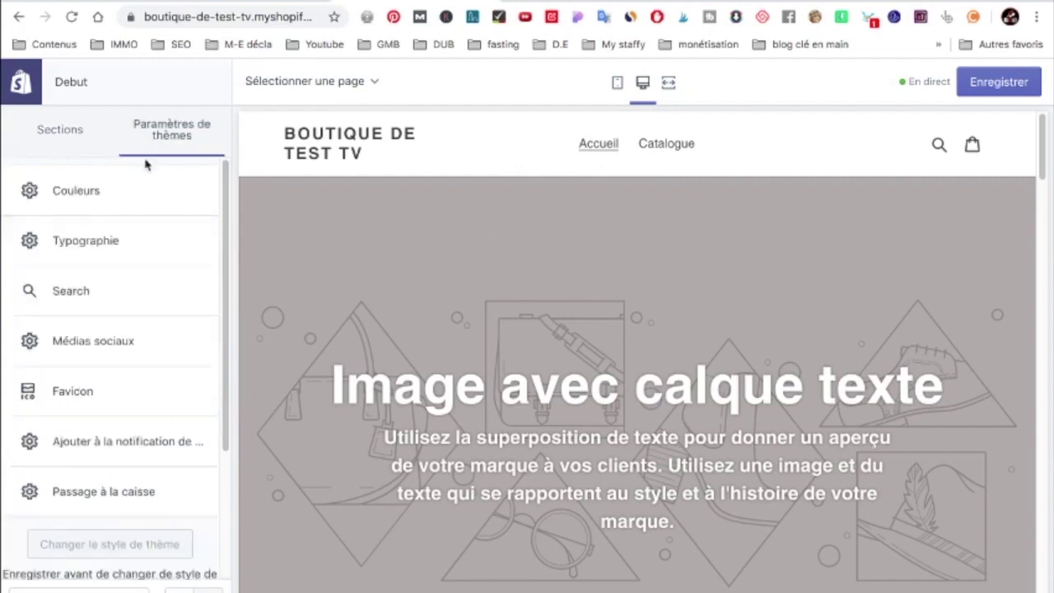
left_click(99, 194)
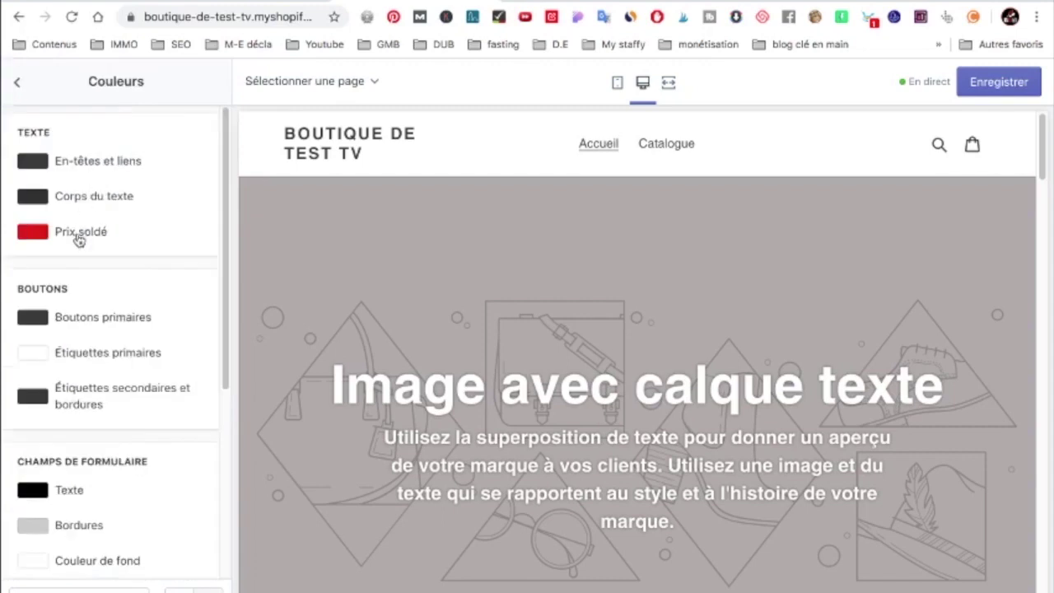
left_click(94, 163)
left_click(107, 261)
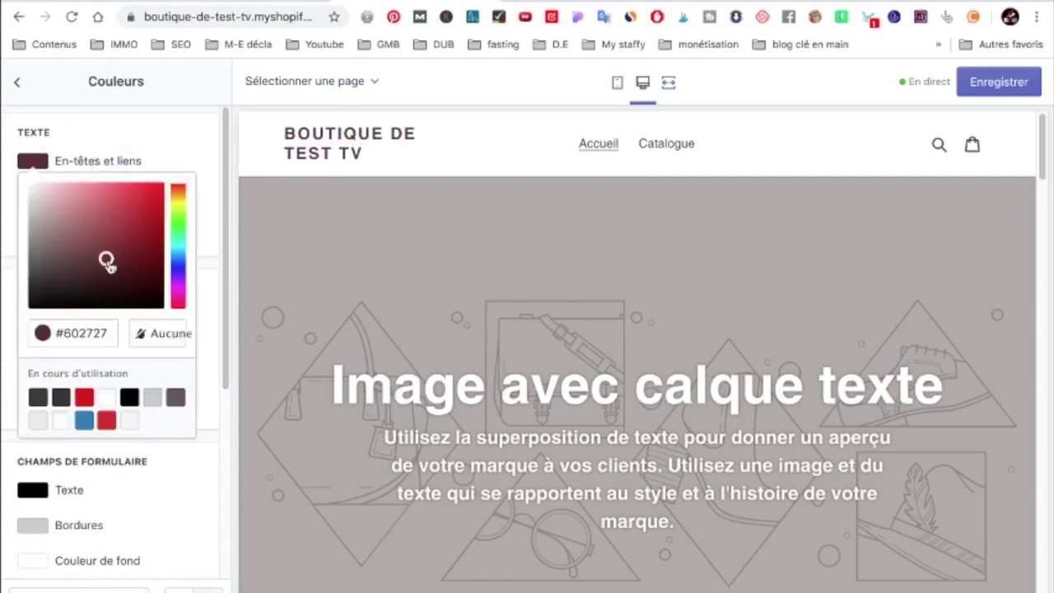
left_click(126, 208)
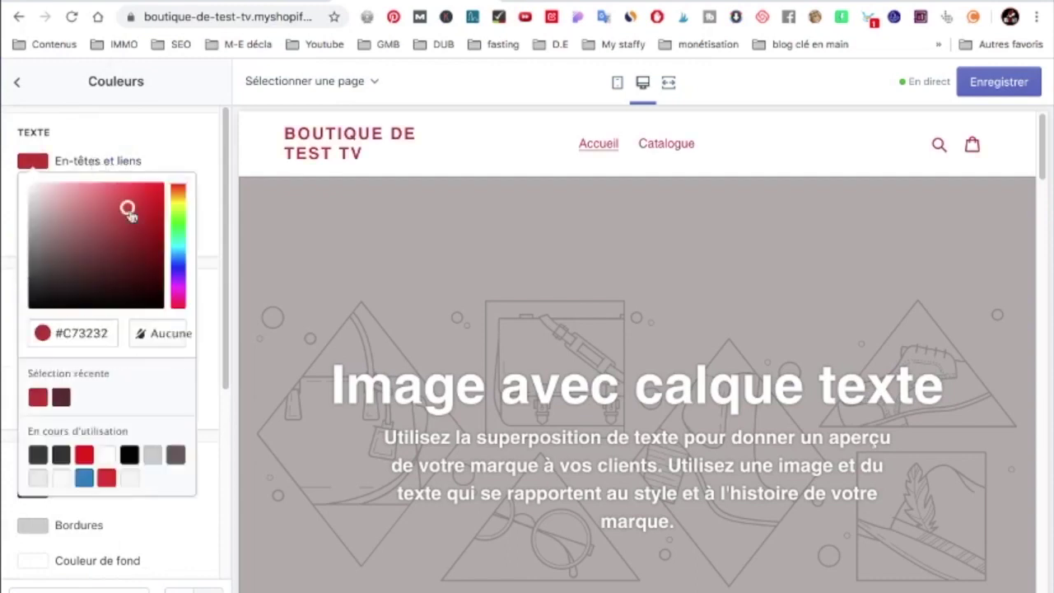
Make the Corps du texte colour green #26D71D and lower the image overlay opacity to 28%
left_click(184, 160)
left_click(98, 198)
left_click_drag(120, 278, 31, 241)
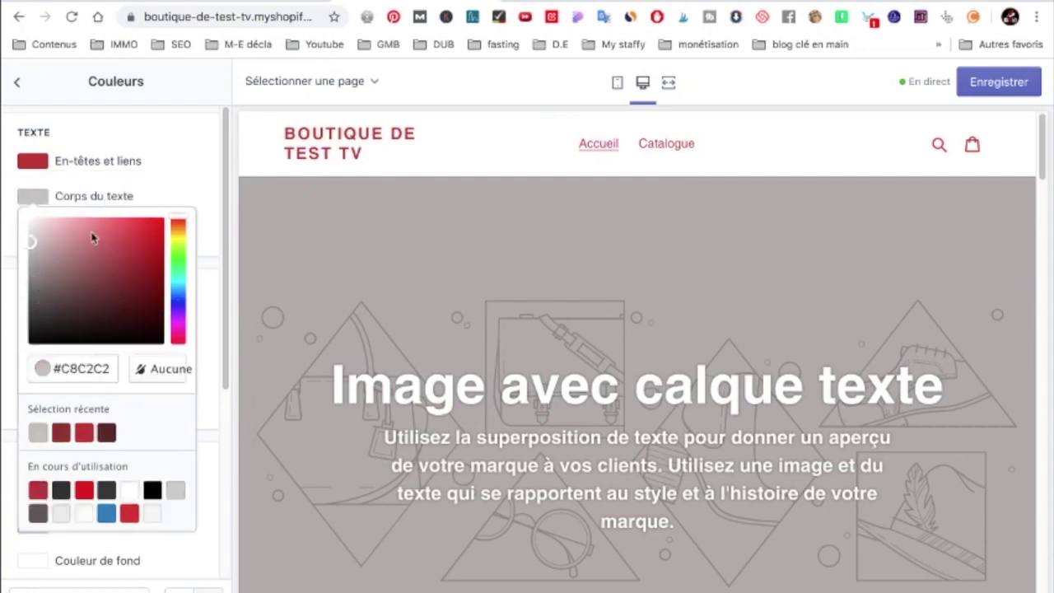
left_click(176, 254)
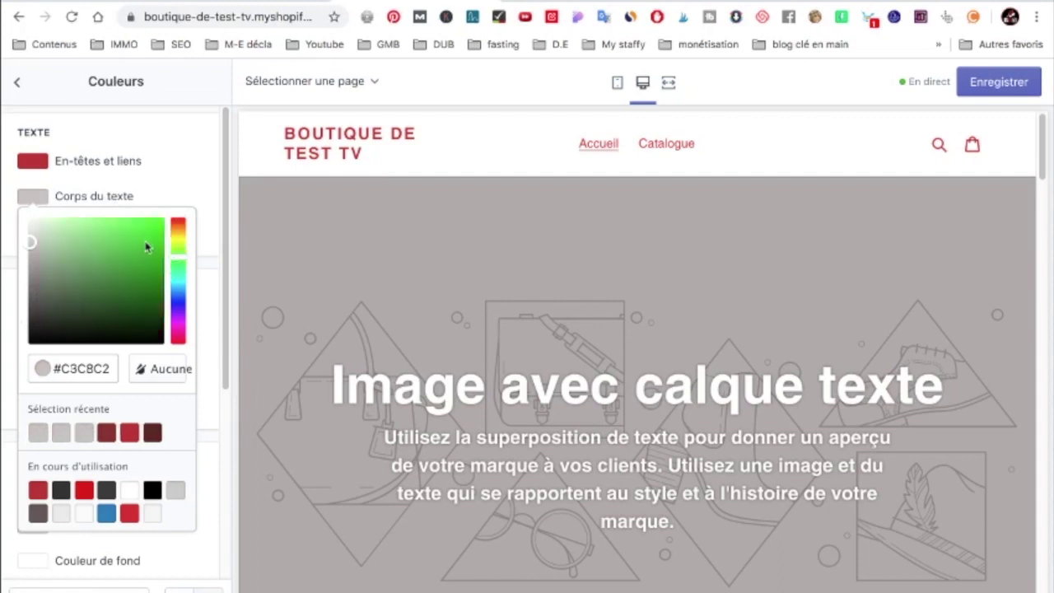
left_click(146, 240)
left_click(189, 183)
scroll(118, 308, "down", 8)
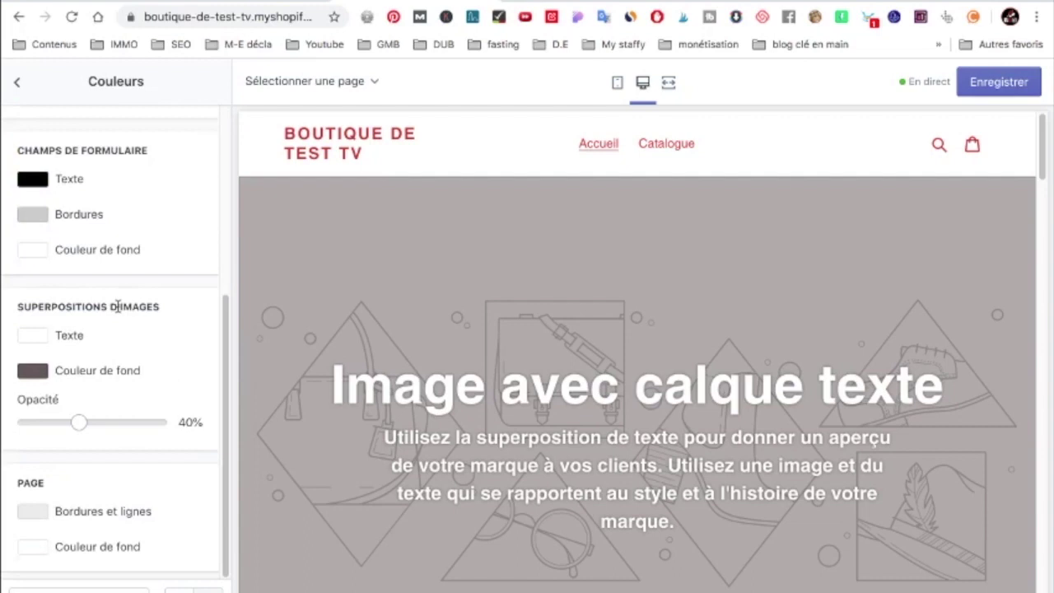
left_click_drag(80, 423, 122, 423)
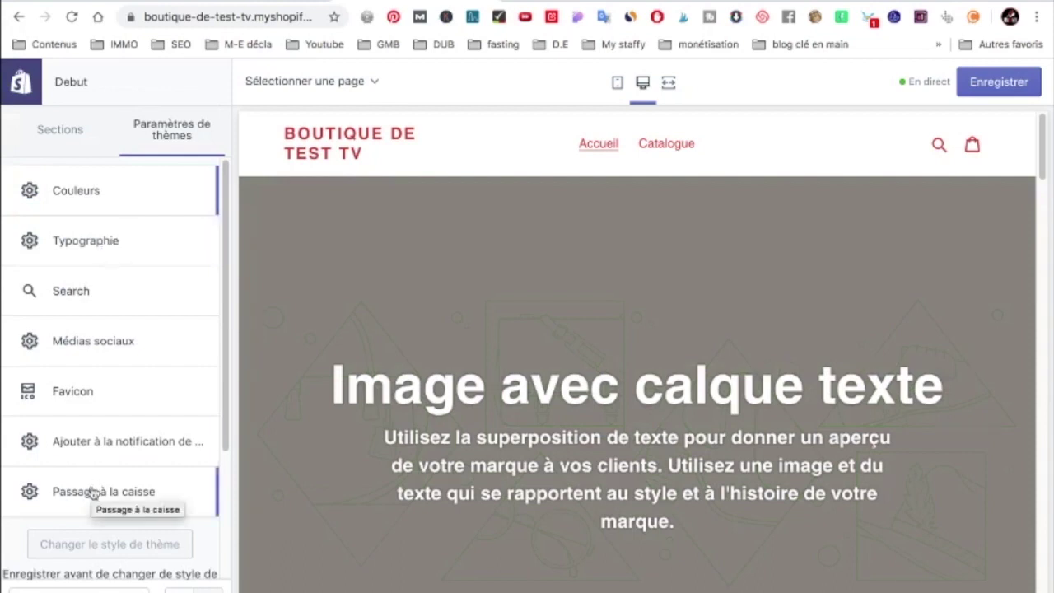
left_click(93, 492)
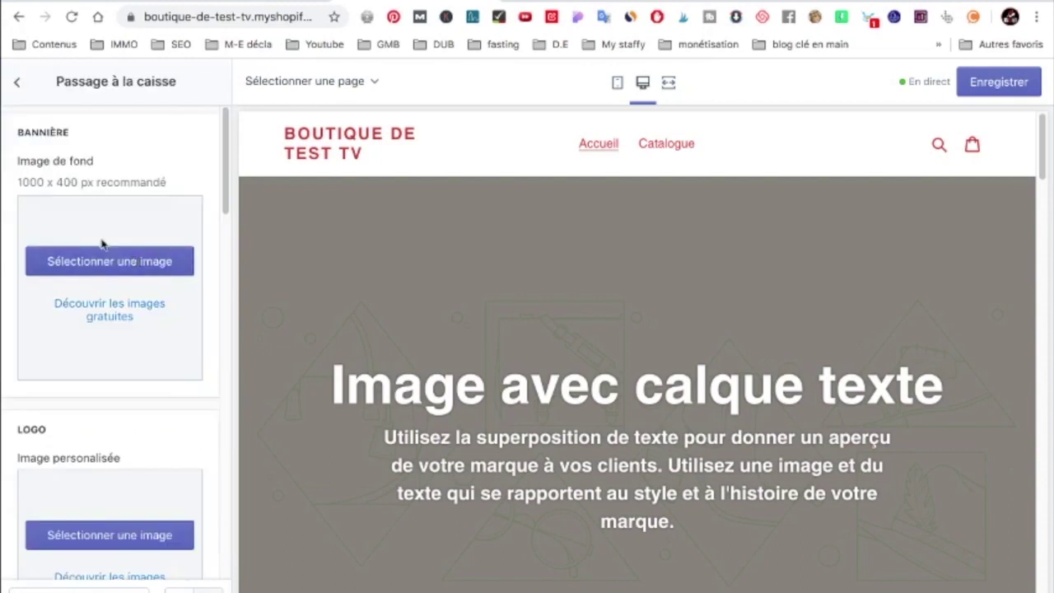
scroll(81, 271, "down", 6)
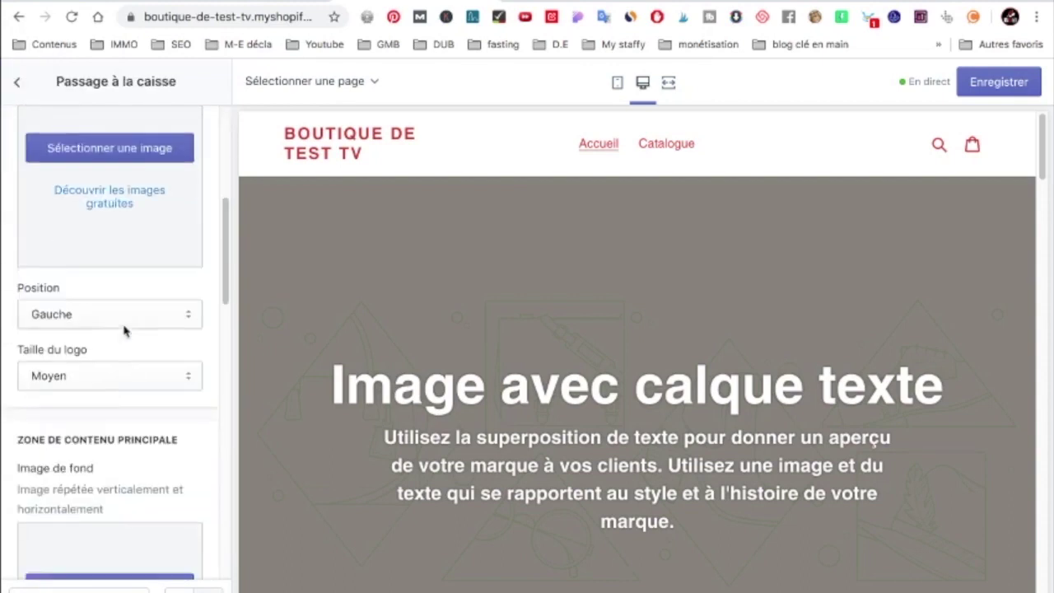
scroll(110, 349, "down", 6)
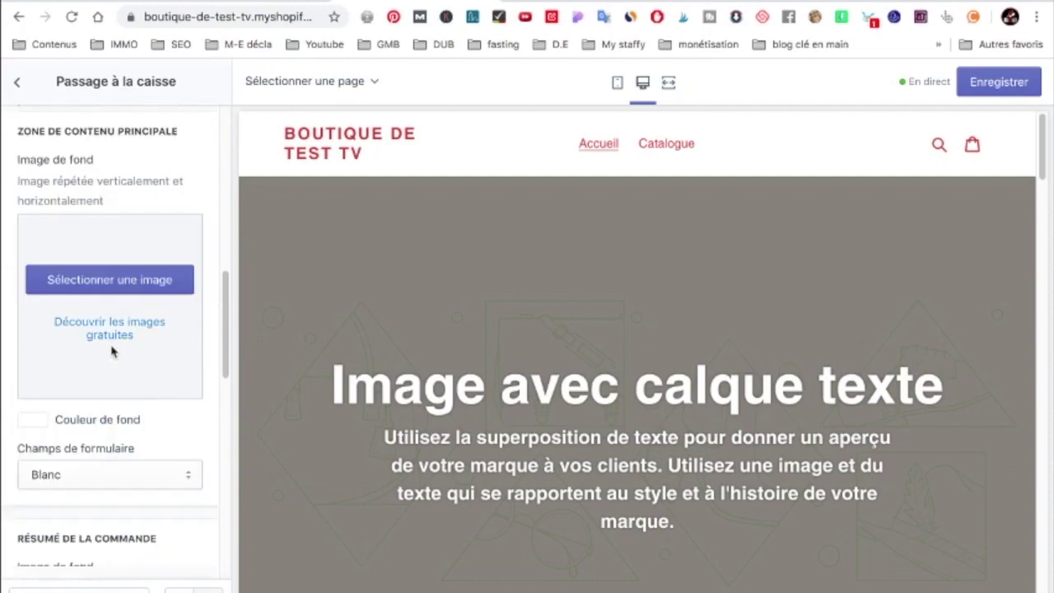
scroll(112, 351, "down", 2)
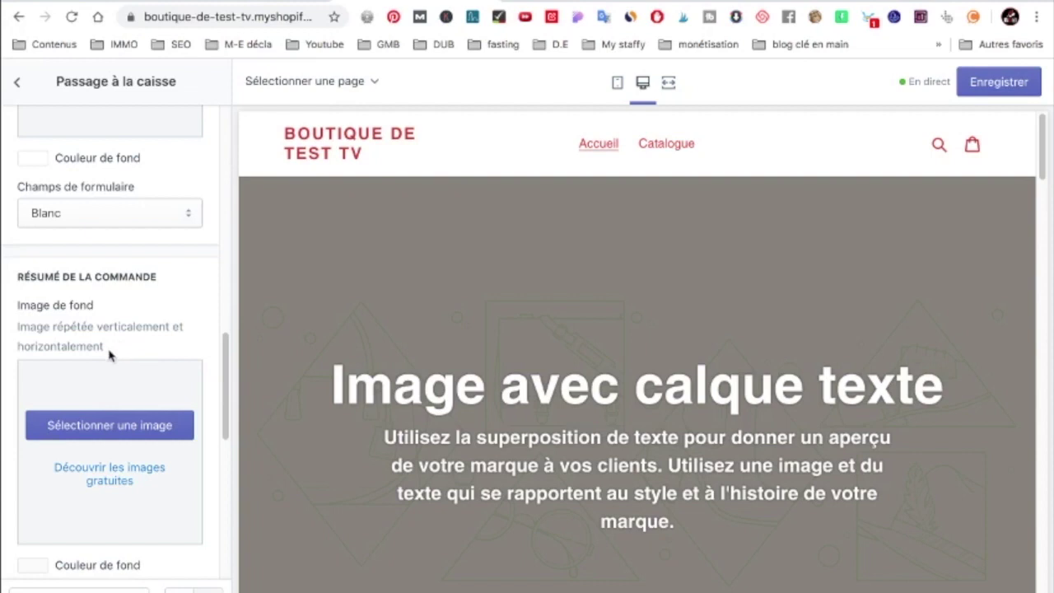
left_click(17, 82)
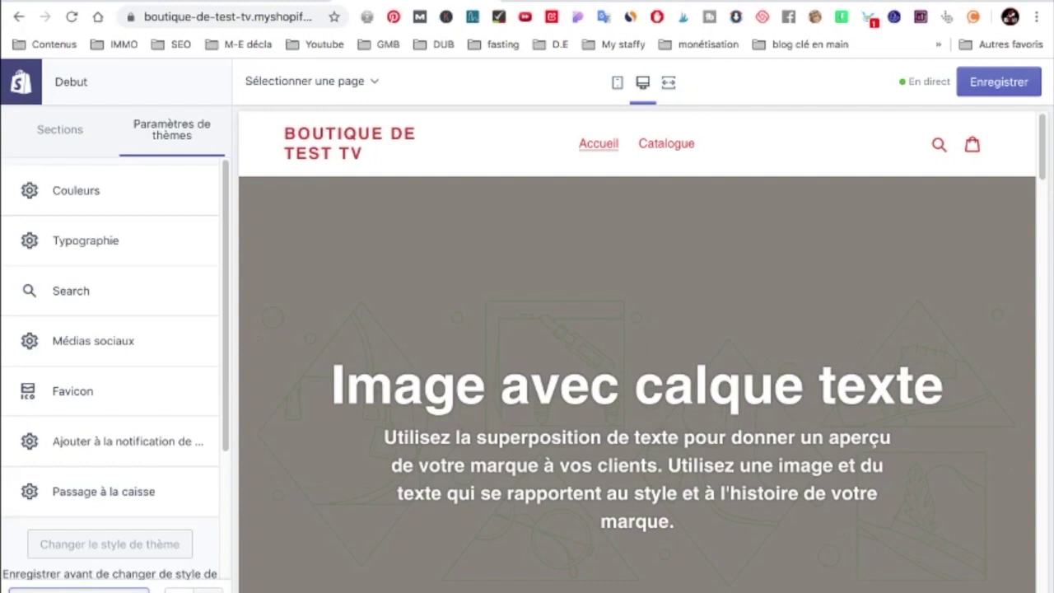
Open the theme editor's more-actions menu
left_click(79, 590)
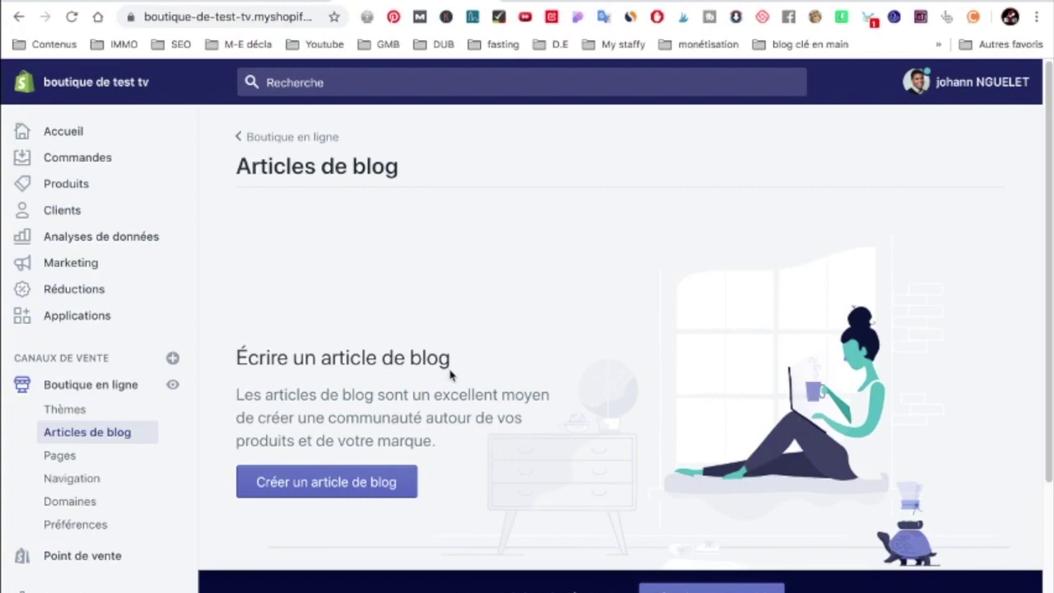
Review the Navigation menus, then on Domaines highlight the boutique-de-test-tv.myshopify.com domain
left_click(72, 477)
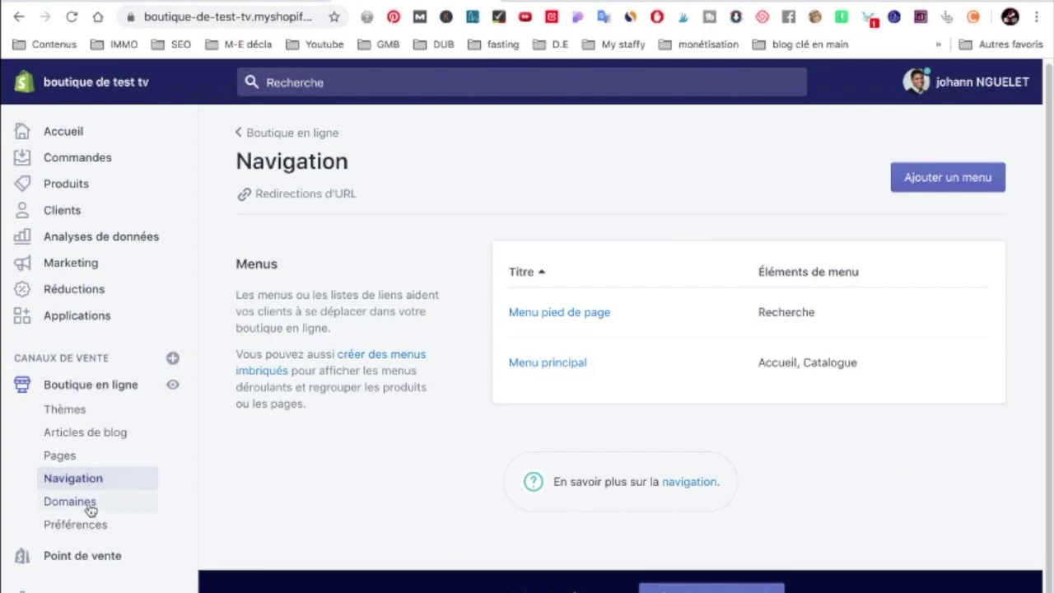
left_click(89, 506)
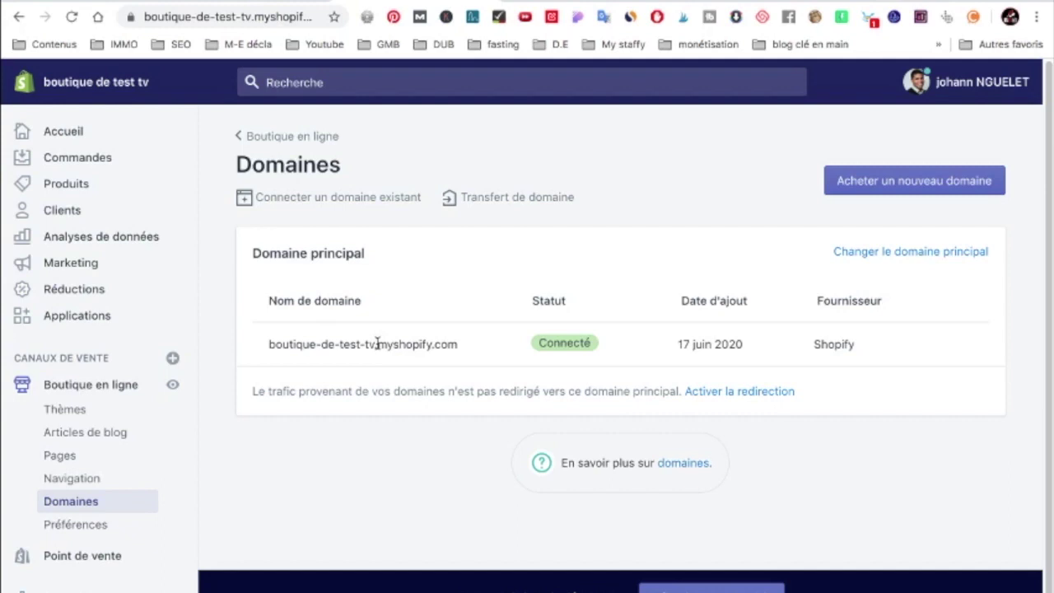
left_click_drag(378, 344, 465, 346)
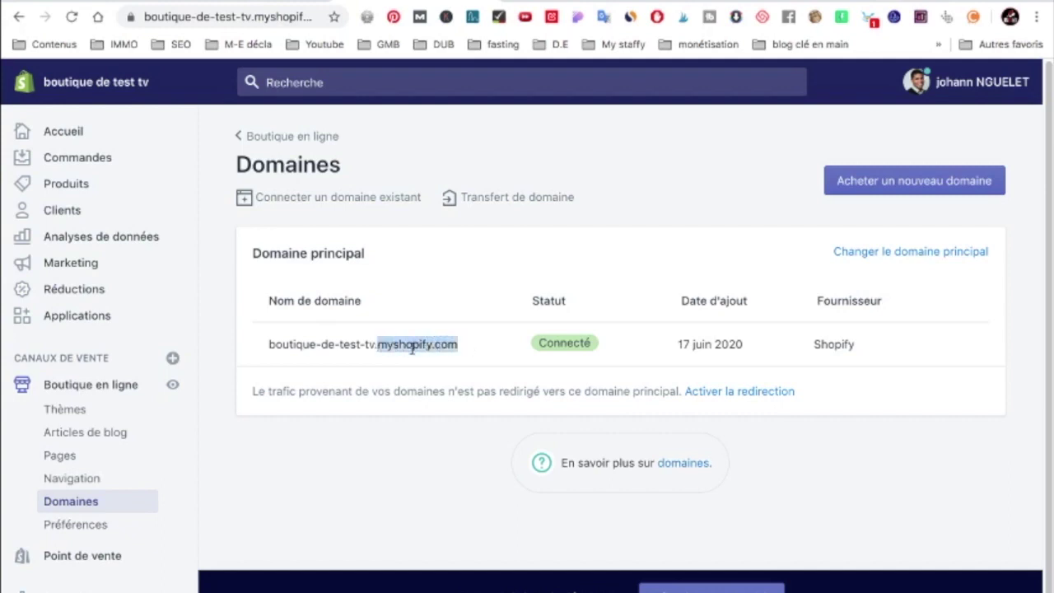
left_click_drag(375, 345, 265, 346)
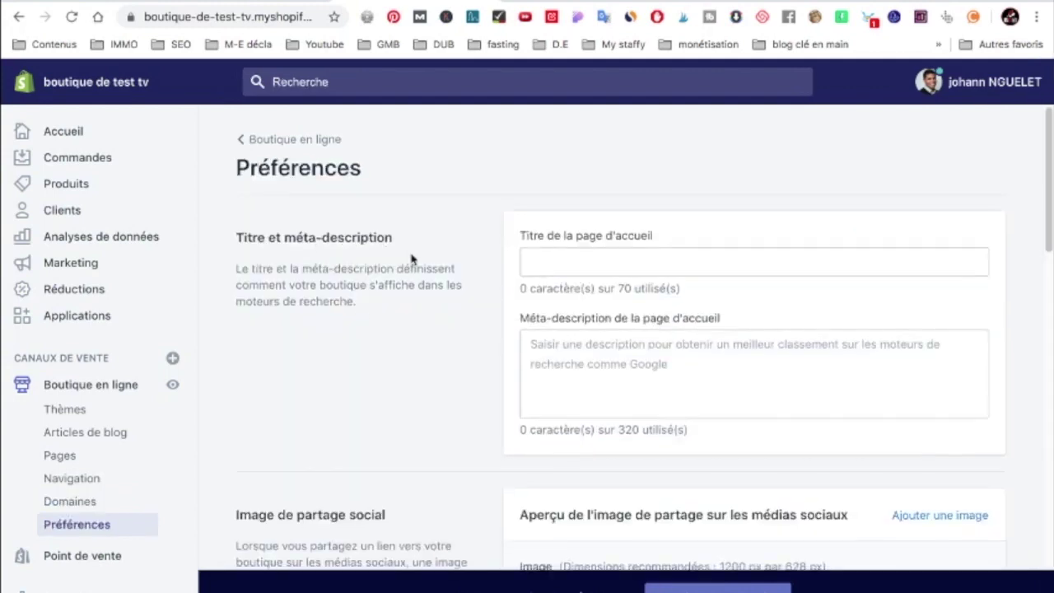
In Préférences, focus the Google Analytics code and Facebook pixel ID fields
scroll(681, 239, "down", 5)
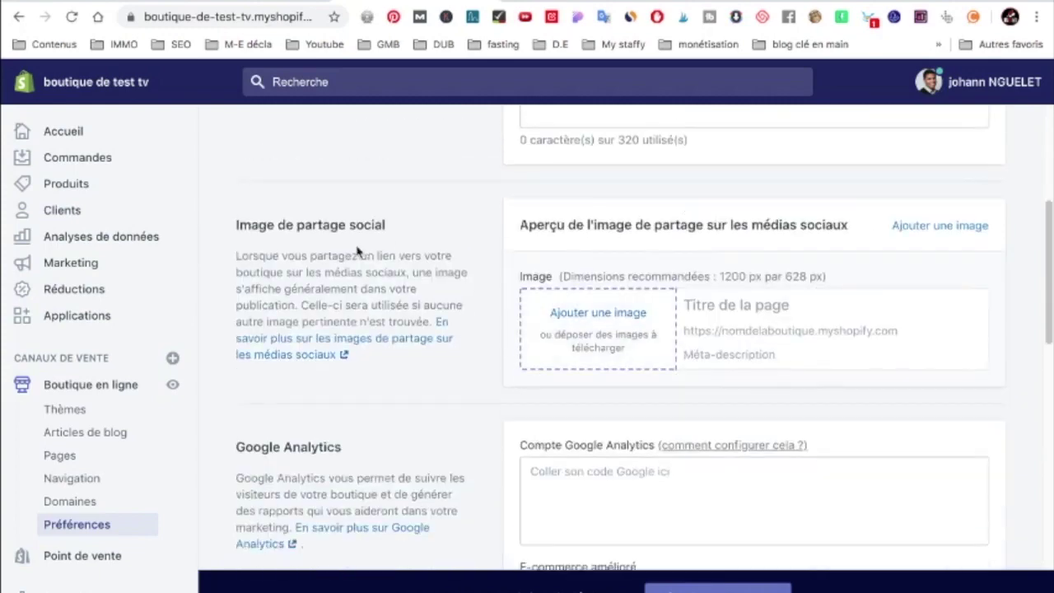
scroll(362, 252, "down", 2)
left_click(628, 354)
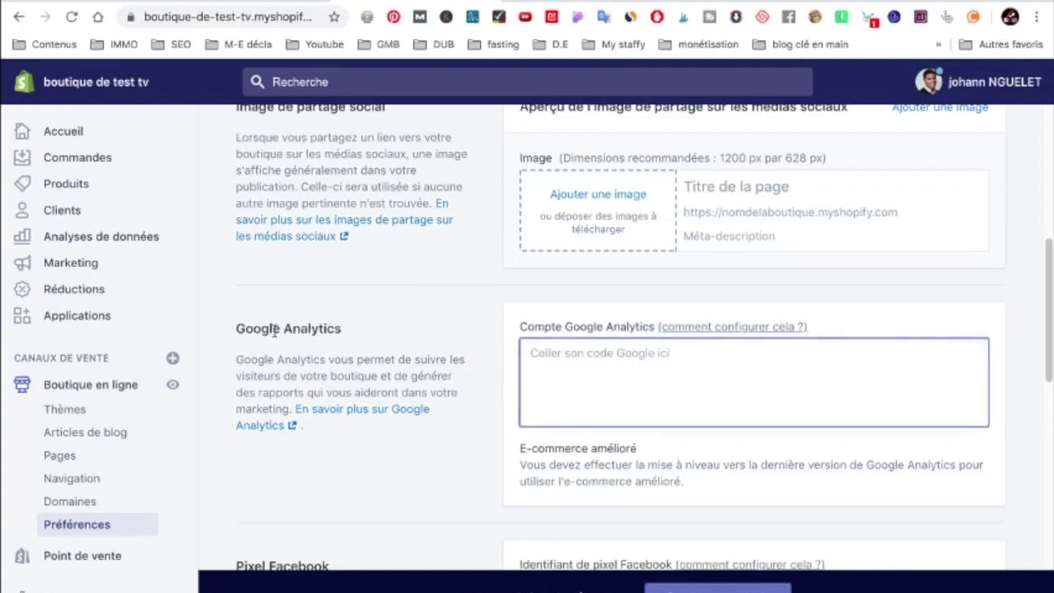
scroll(297, 325, "down", 5)
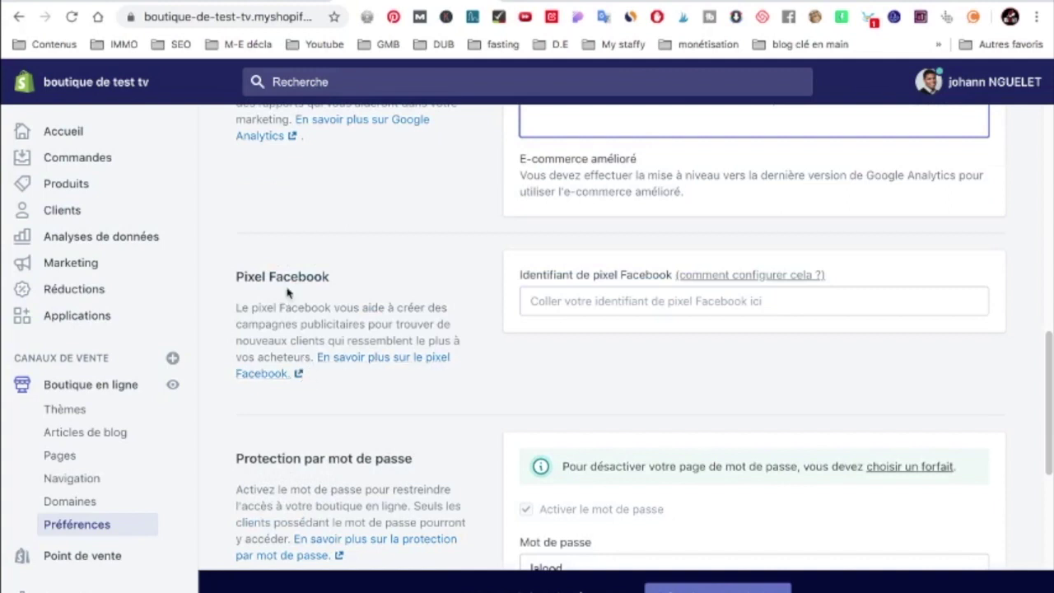
left_click(582, 302)
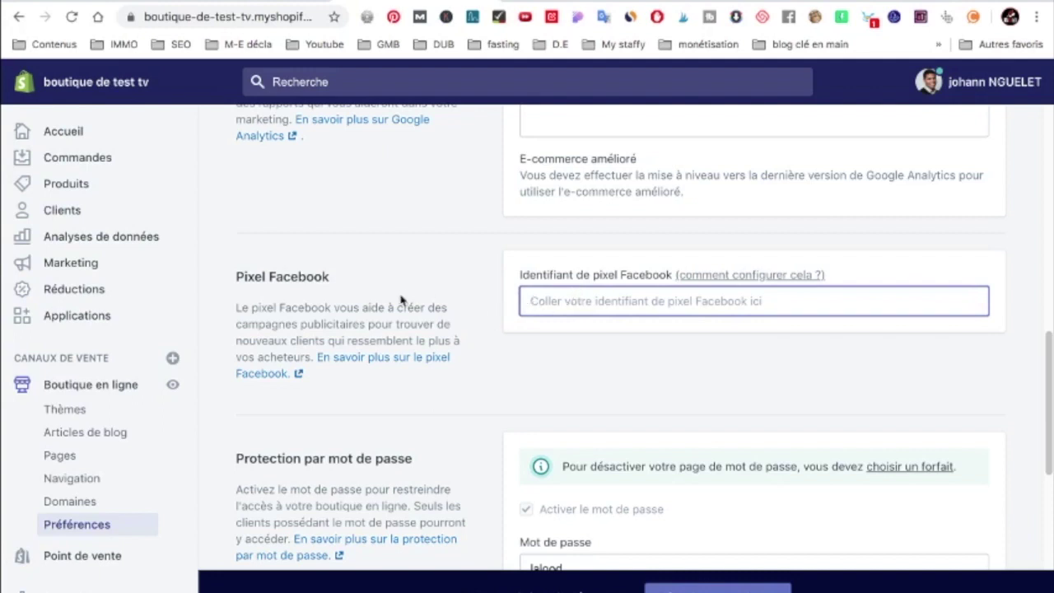
Review Protection par mot de passe, then open the Point de vente sales channel
scroll(416, 299, "down", 2)
scroll(416, 305, "down", 1)
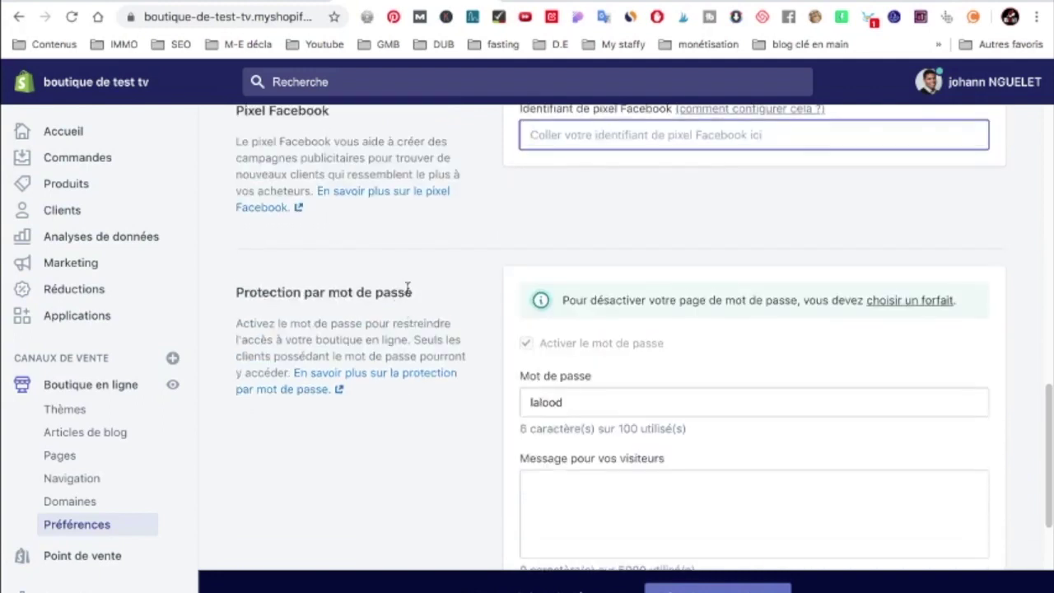
scroll(407, 288, "down", 1)
scroll(395, 292, "down", 1)
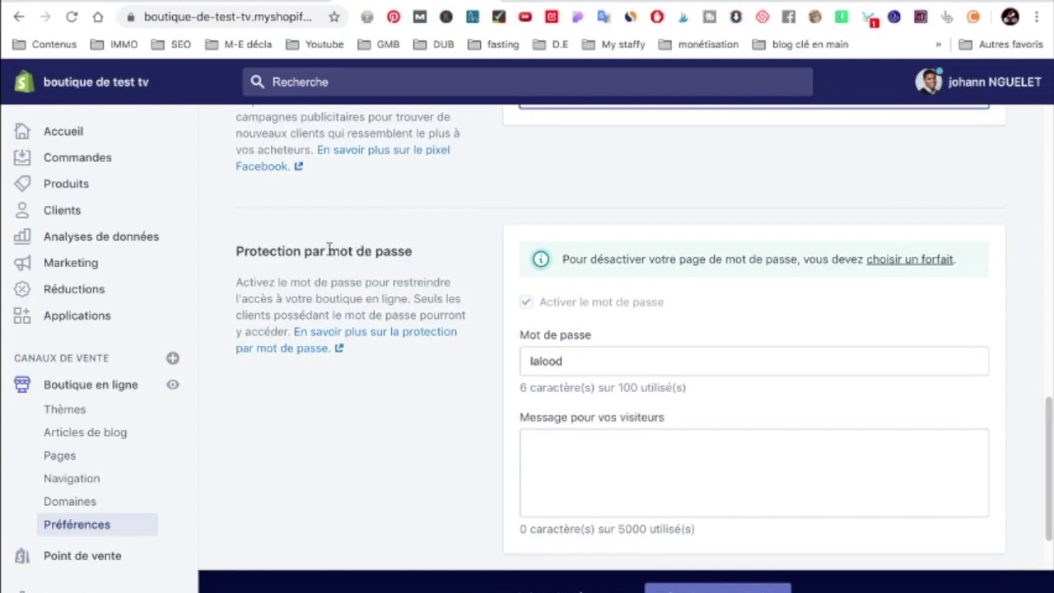
scroll(886, 387, "down", 3)
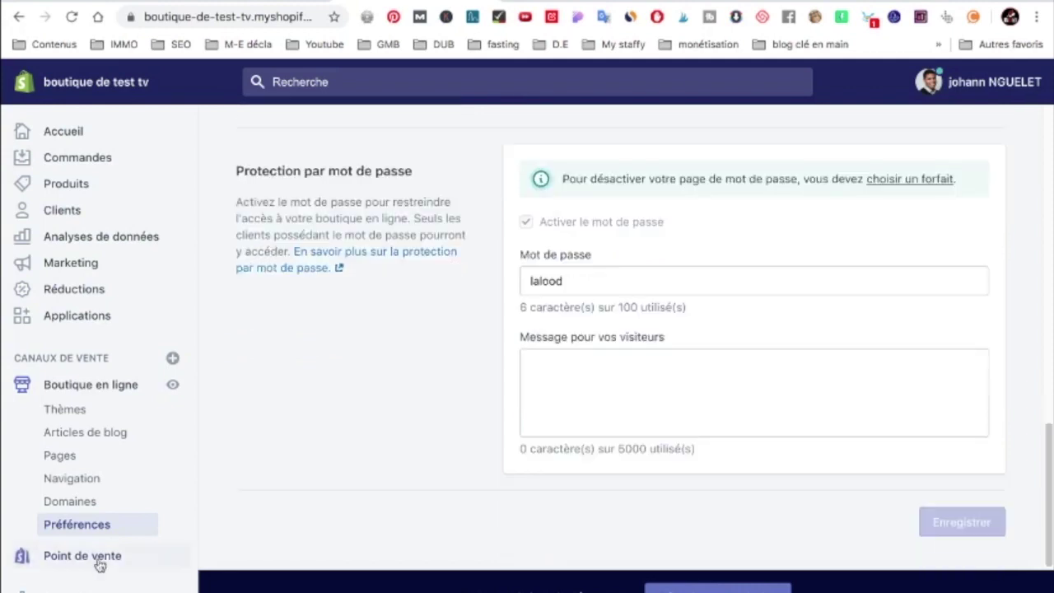
left_click(100, 558)
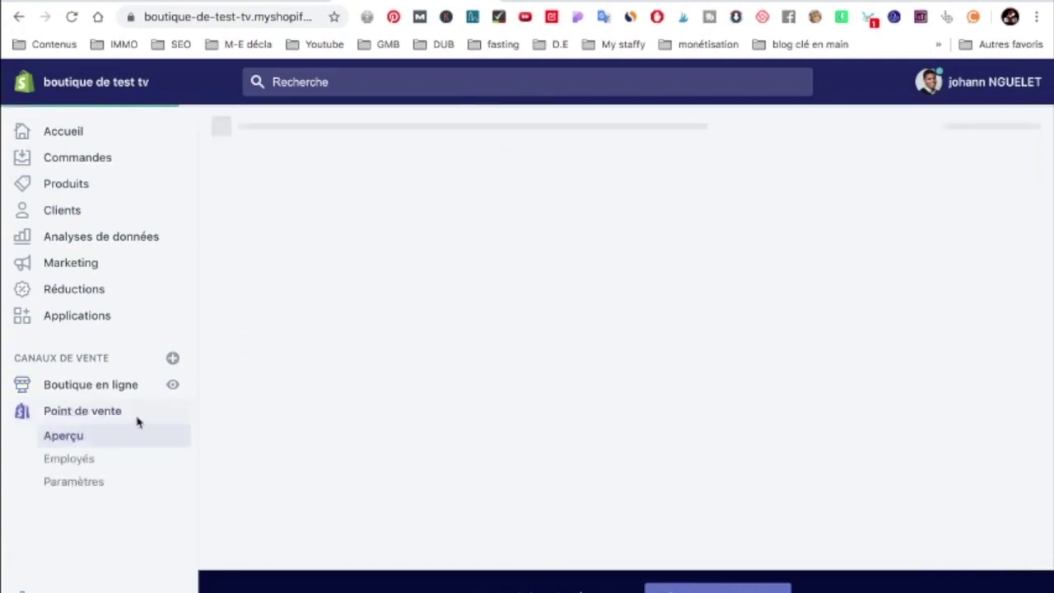
Open the store's Paramètres page and scroll through the general settings
left_click(132, 481)
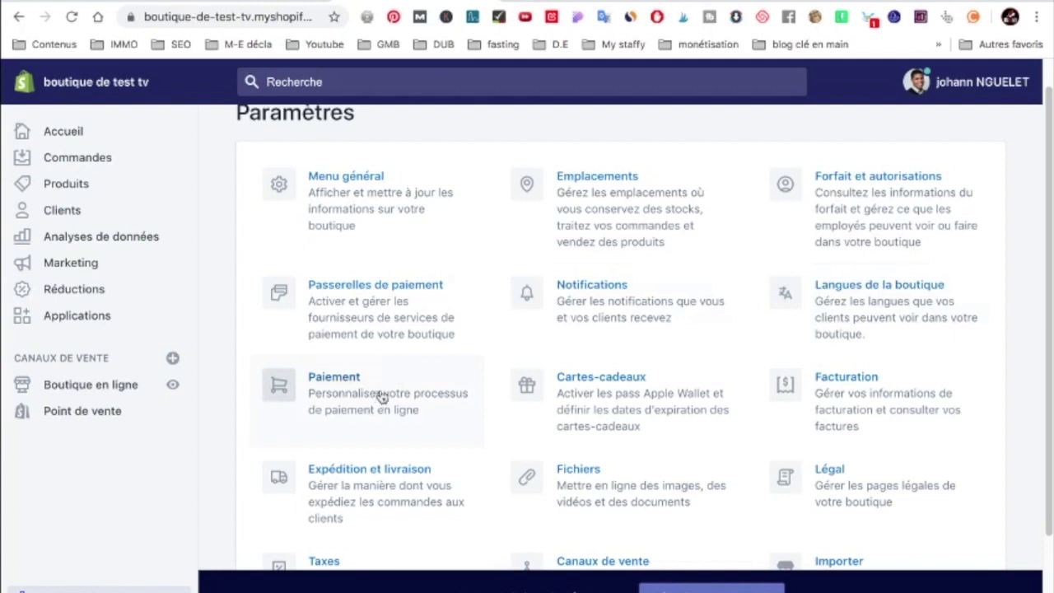
scroll(412, 454, "down", 1)
scroll(348, 546, "down", 1)
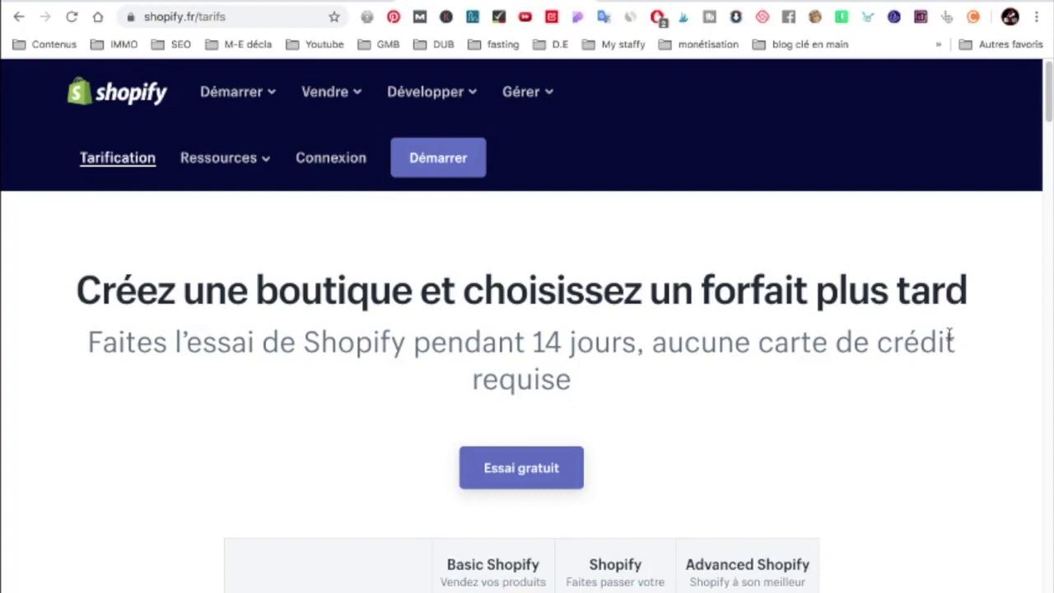
scroll(914, 362, "down", 5)
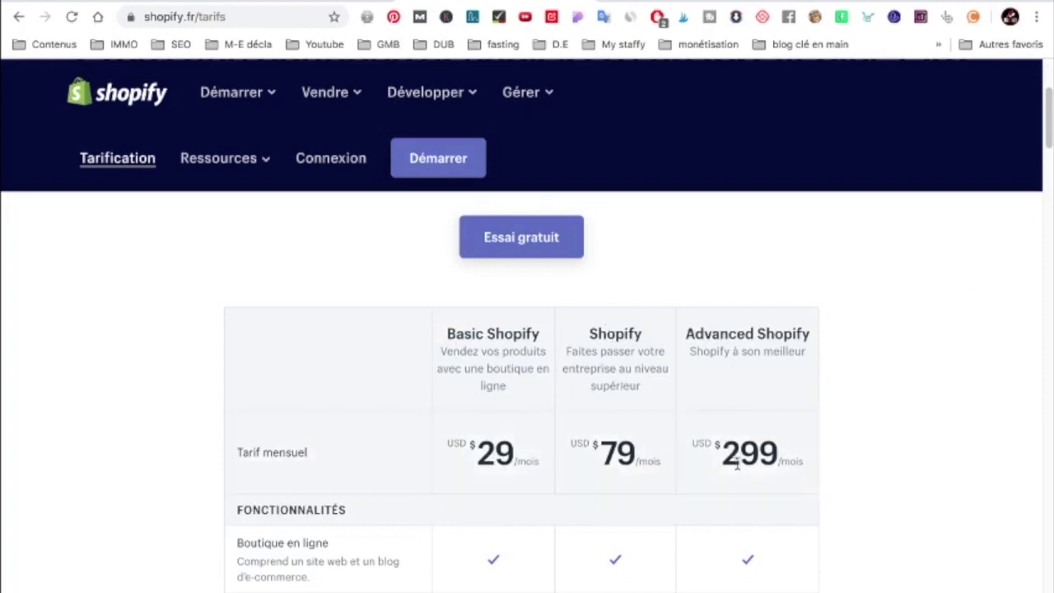
scroll(489, 456, "down", 1)
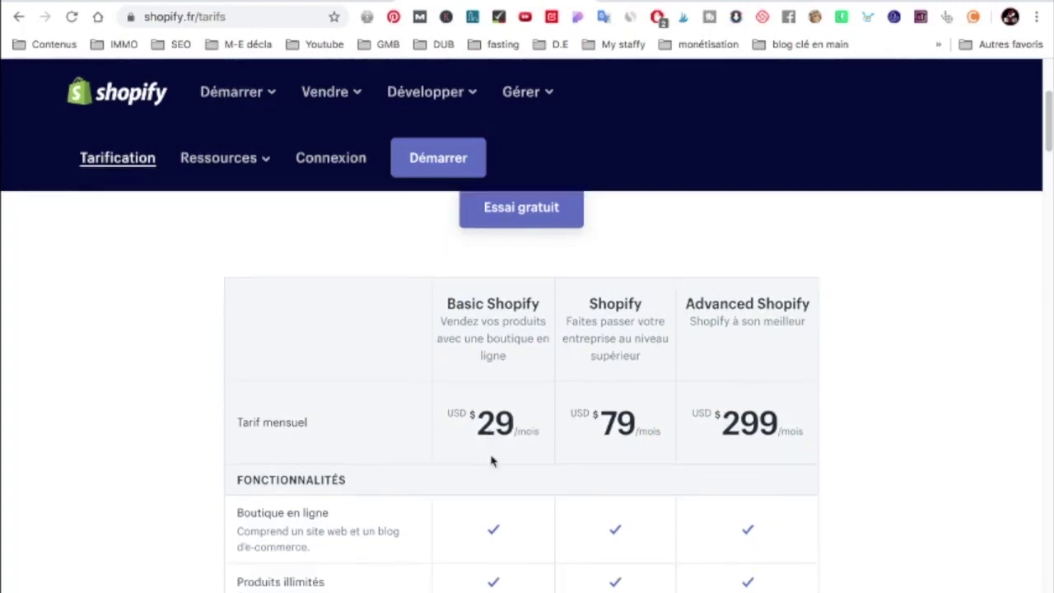
scroll(607, 412, "down", 5)
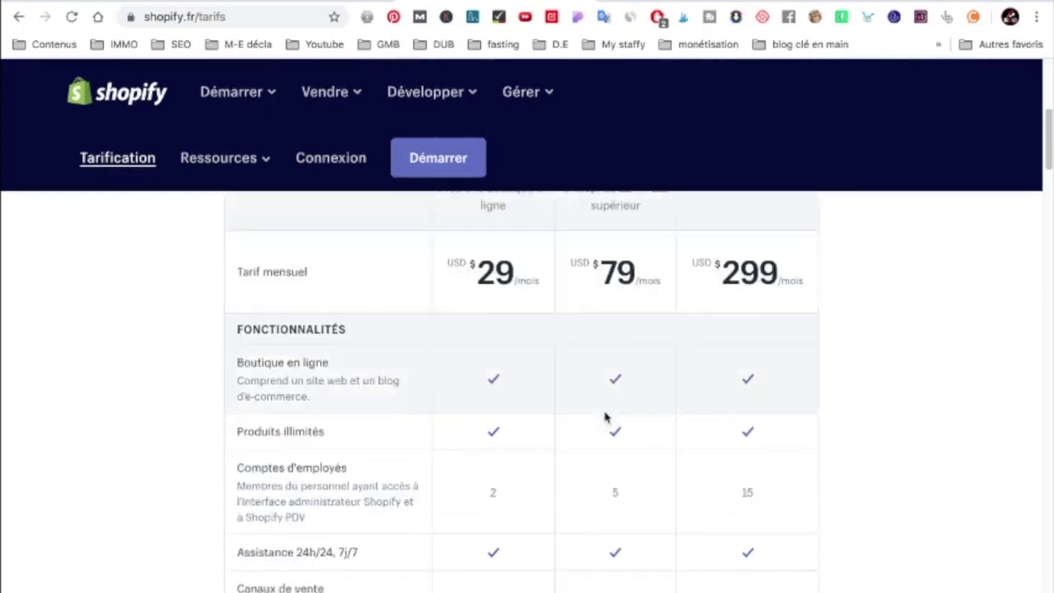
scroll(493, 494, "up", 1)
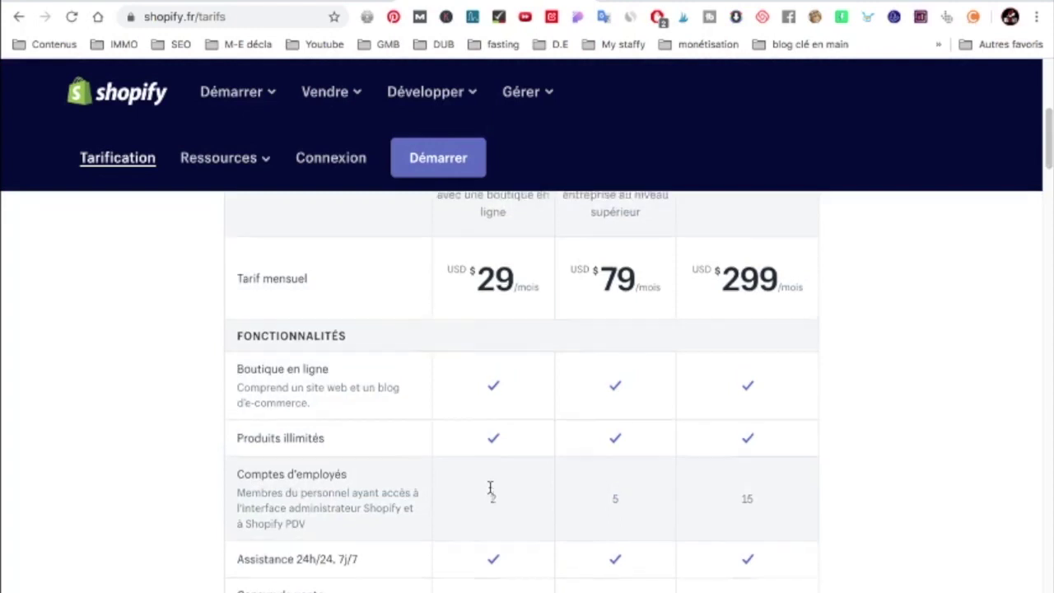
scroll(489, 492, "up", 3)
left_click_drag(597, 257, 651, 259)
scroll(650, 260, "down", 1)
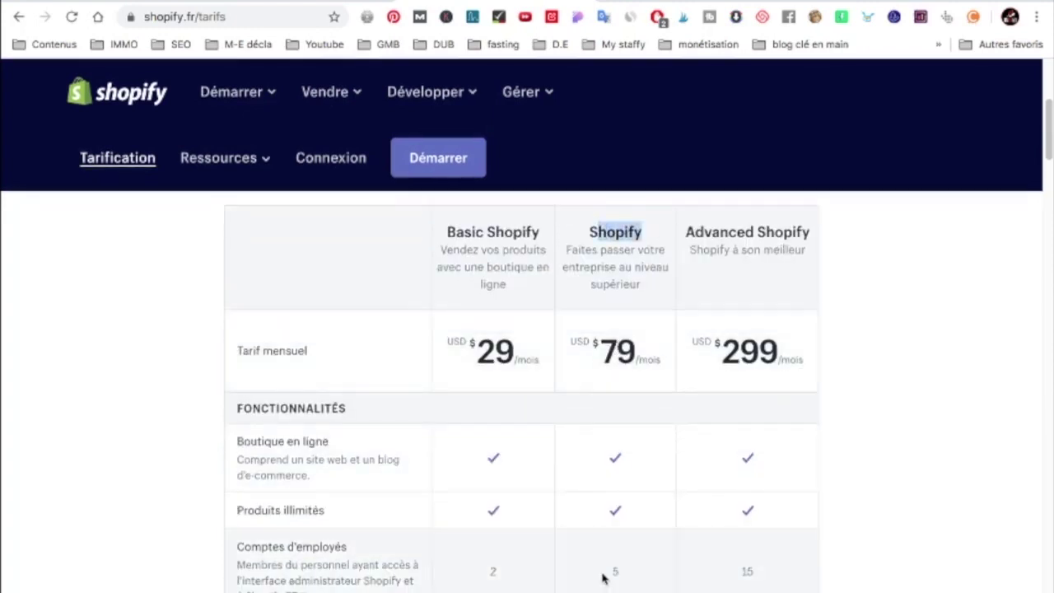
left_click_drag(609, 571, 620, 579)
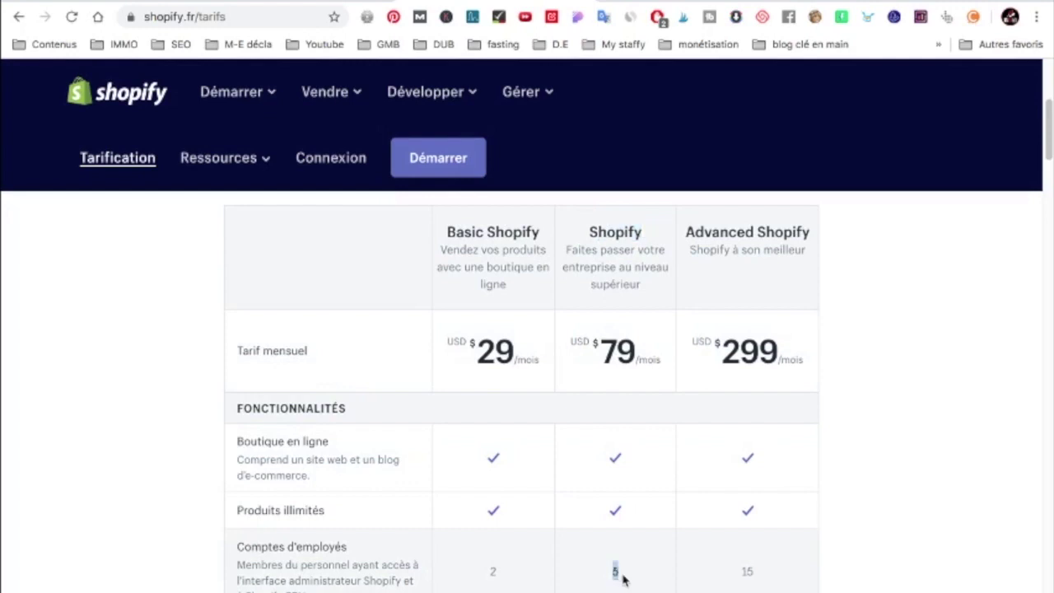
left_click_drag(741, 567, 778, 570)
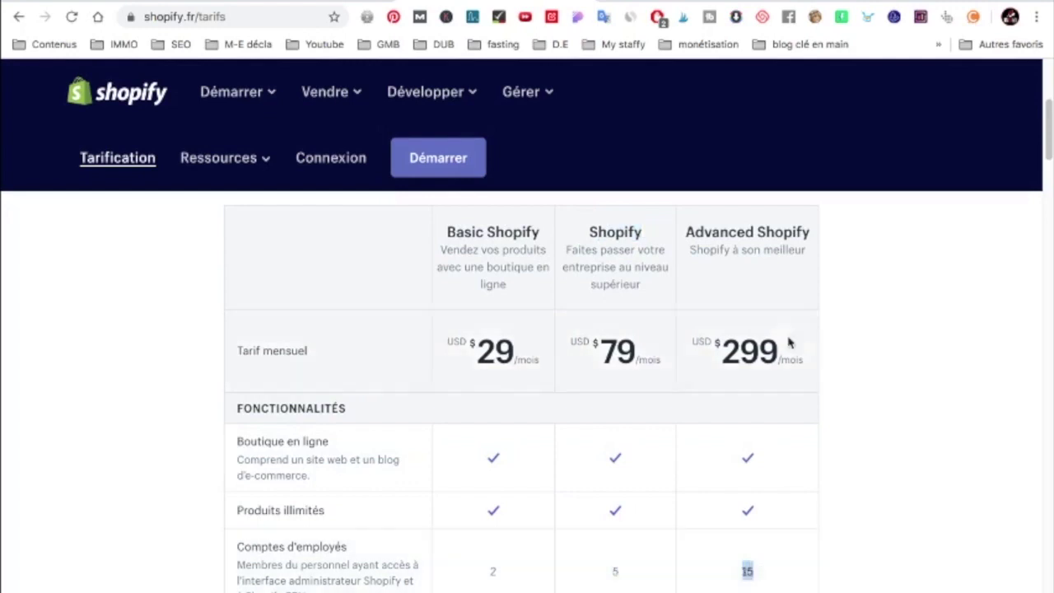
scroll(641, 376, "down", 5)
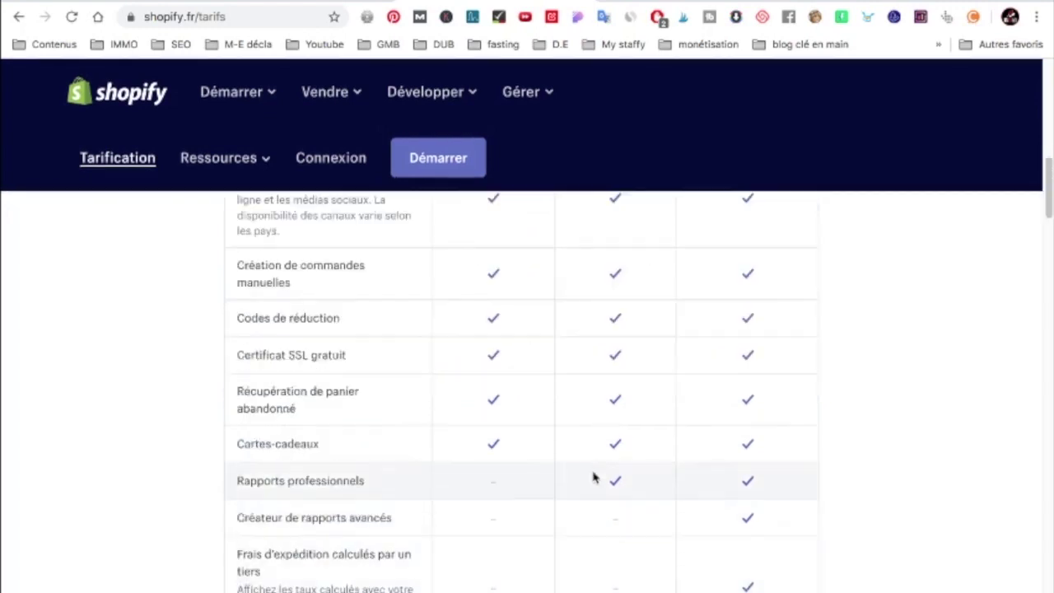
scroll(596, 471, "down", 3)
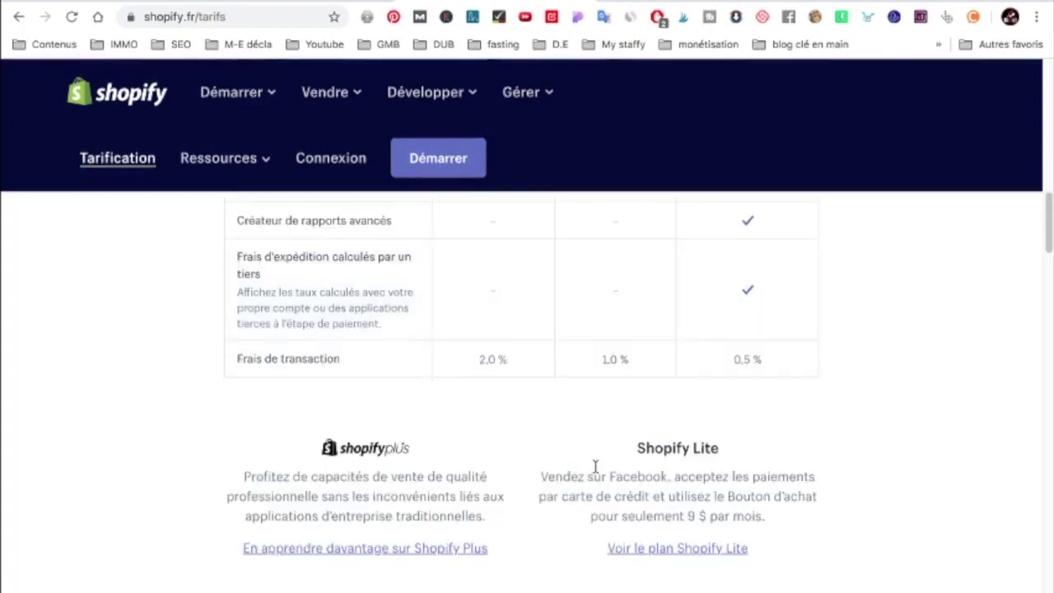
left_click_drag(476, 359, 515, 362)
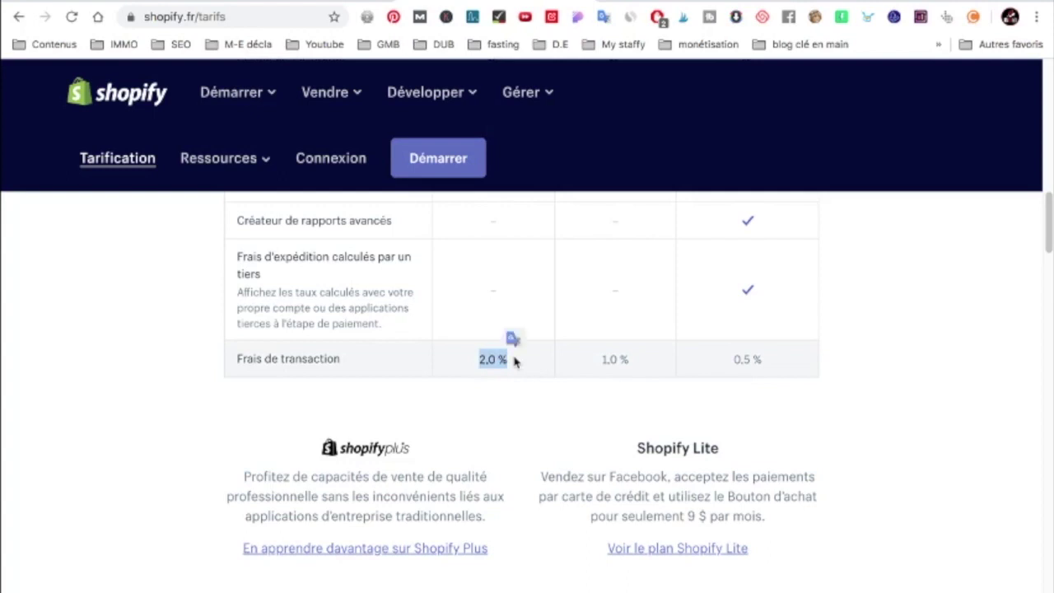
left_click_drag(602, 360, 632, 365)
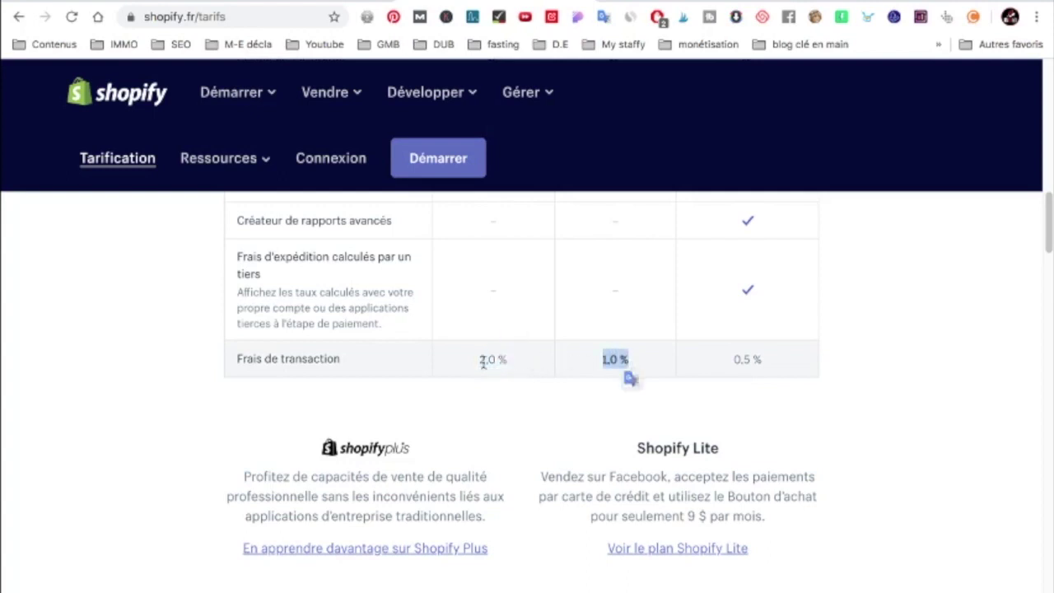
left_click_drag(474, 360, 504, 362)
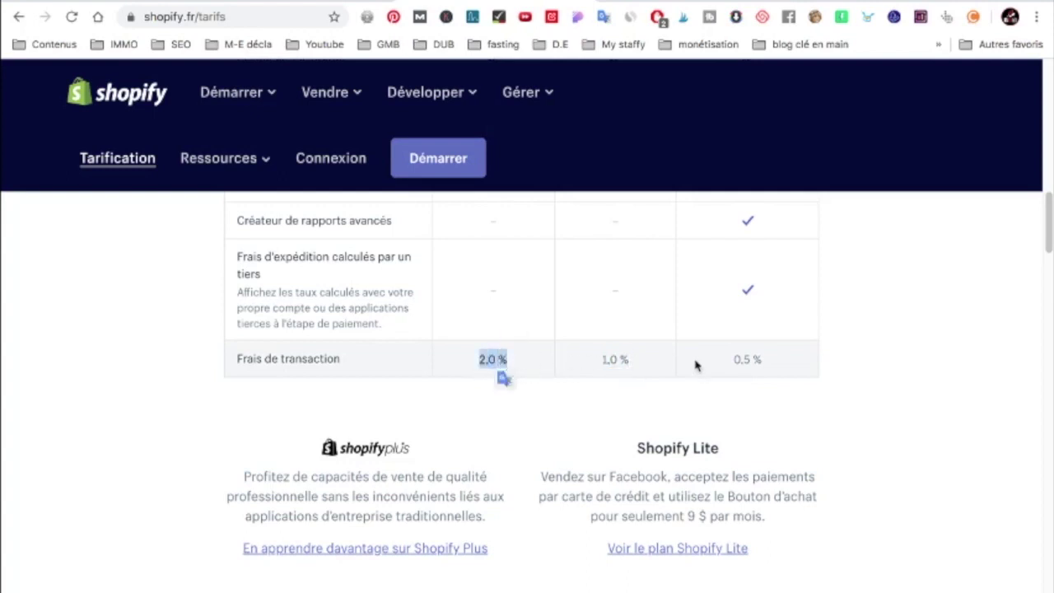
left_click_drag(737, 359, 766, 372)
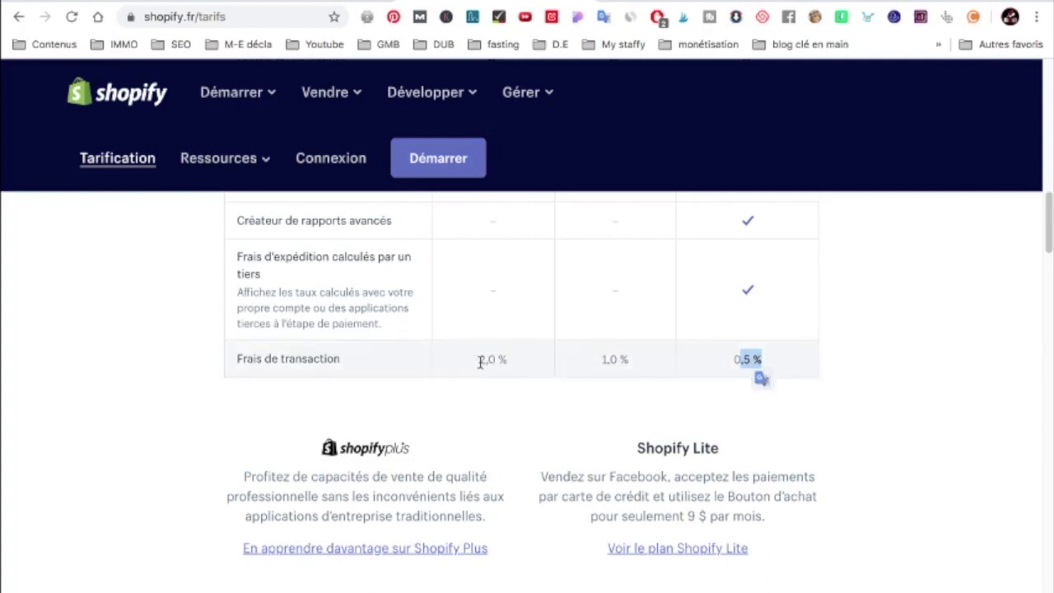
left_click_drag(480, 361, 495, 363)
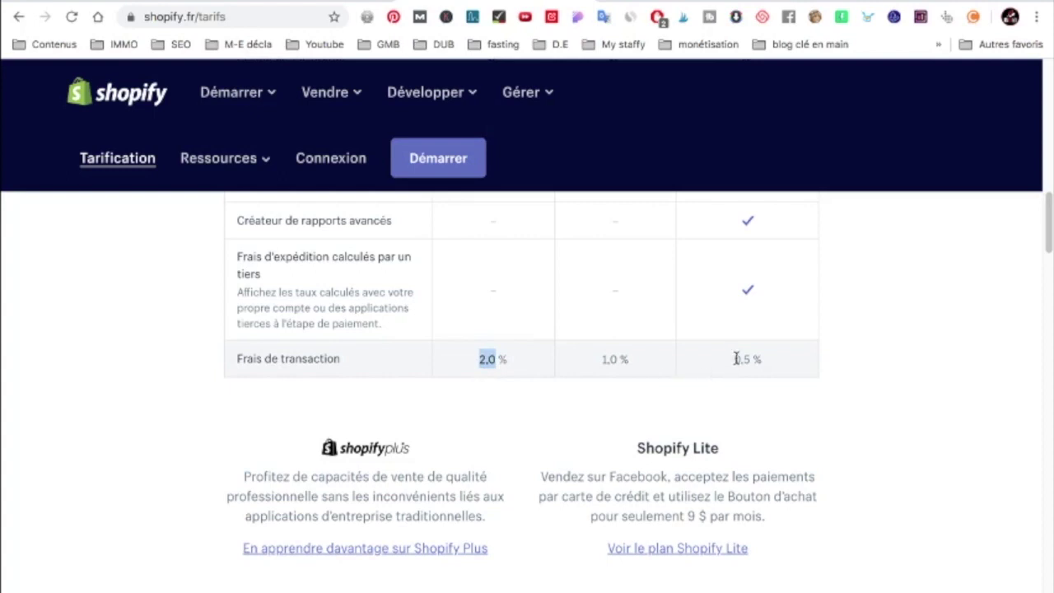
left_click_drag(735, 359, 760, 360)
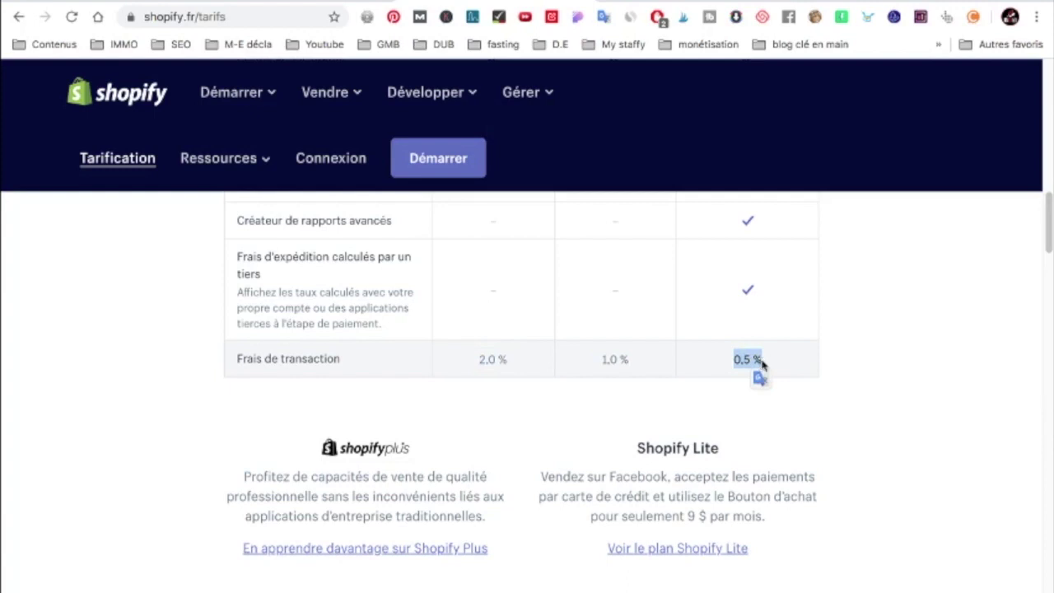
scroll(760, 362, "down", 1)
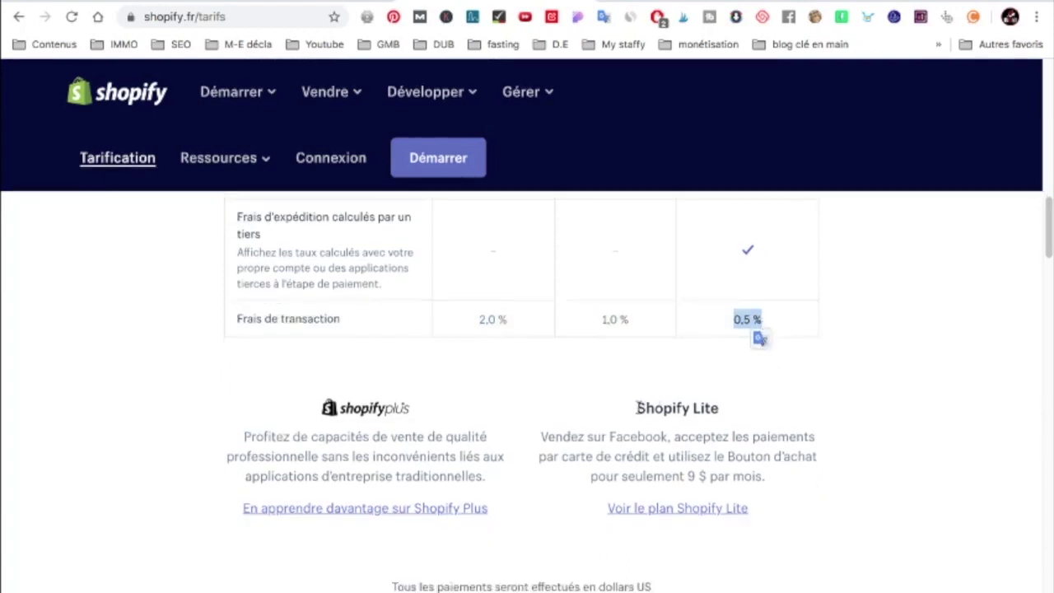